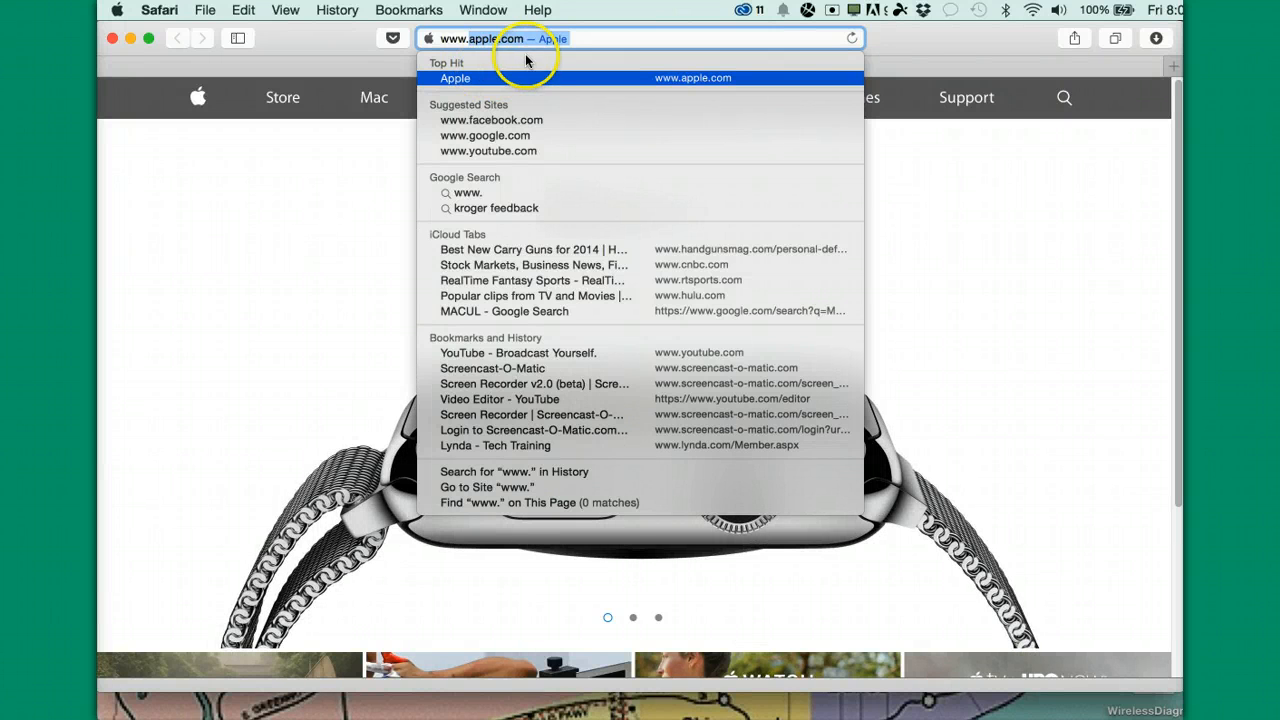
{"action": "type", "text": "yout"}
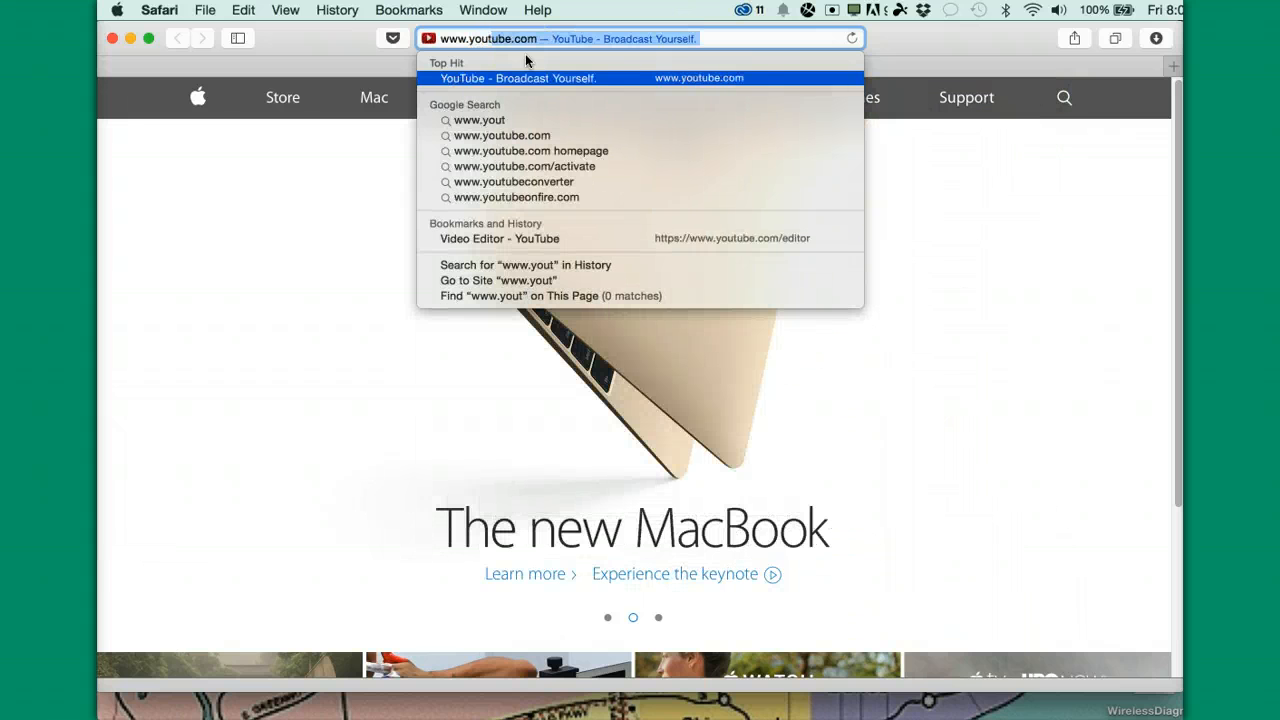
{"action": "type", "text": "b"}
{"action": "key", "text": "BackSpace"}
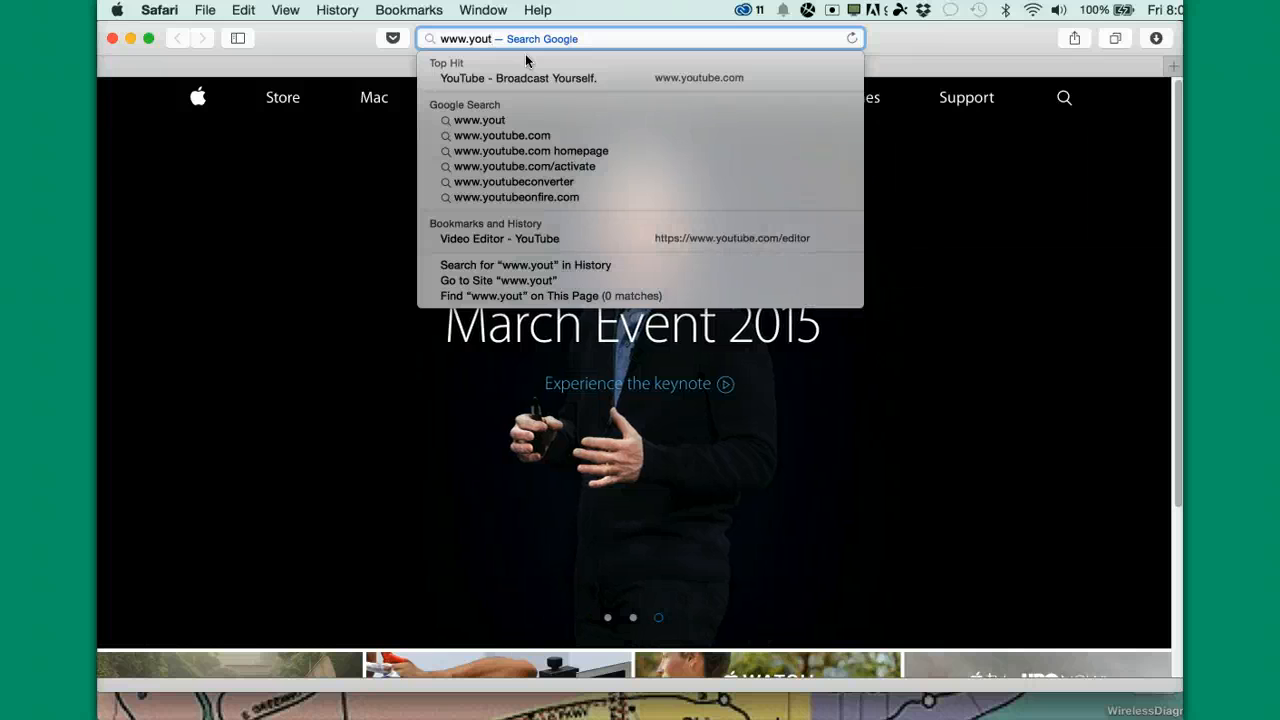
{"action": "type", "text": "ube.com"}
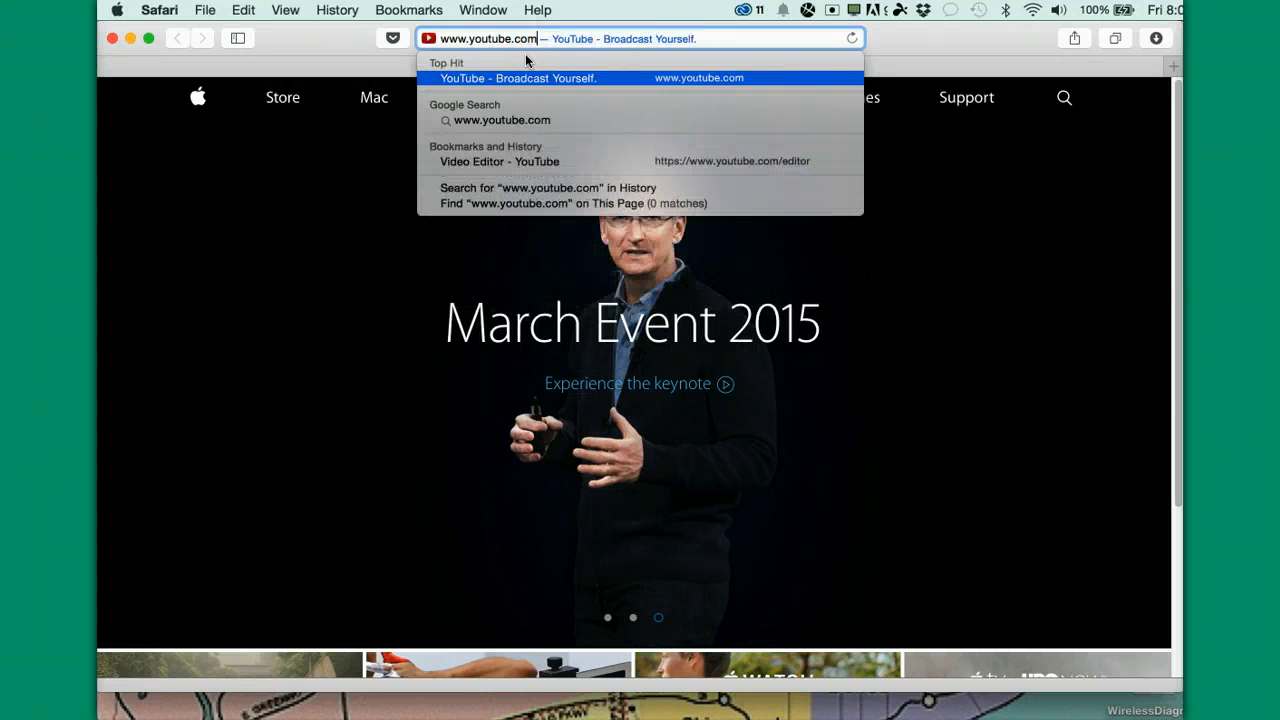
{"action": "type", "text": "/"}
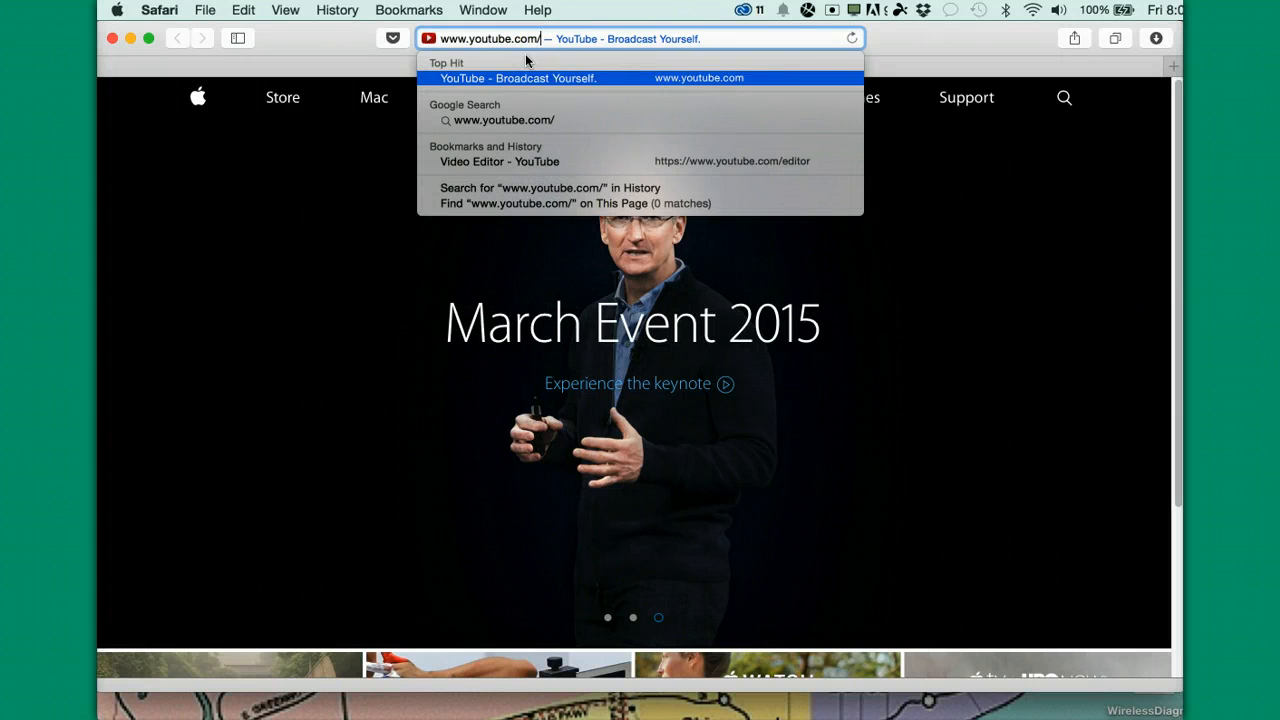
{"action": "type", "text": "editor"}
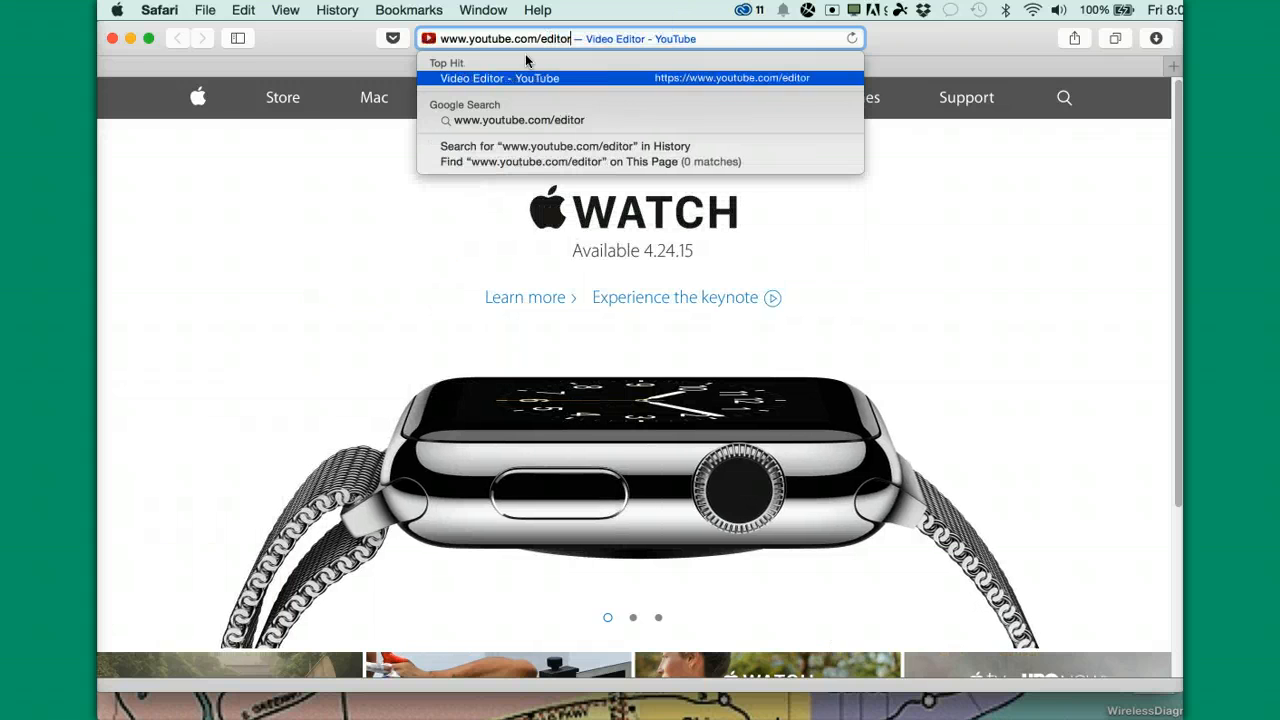
{"action": "key", "text": "Return"}
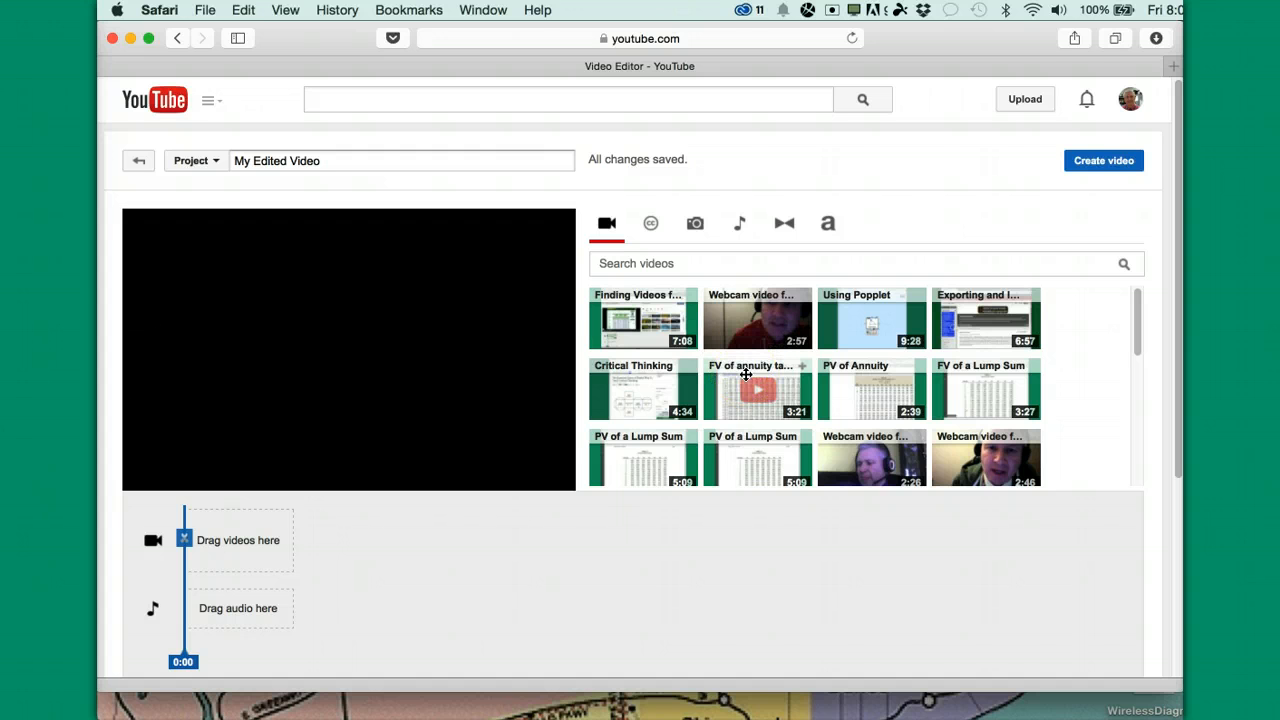
{"action": "left_click_drag", "start_coordinate": [746, 373], "coordinate": [607, 224]}
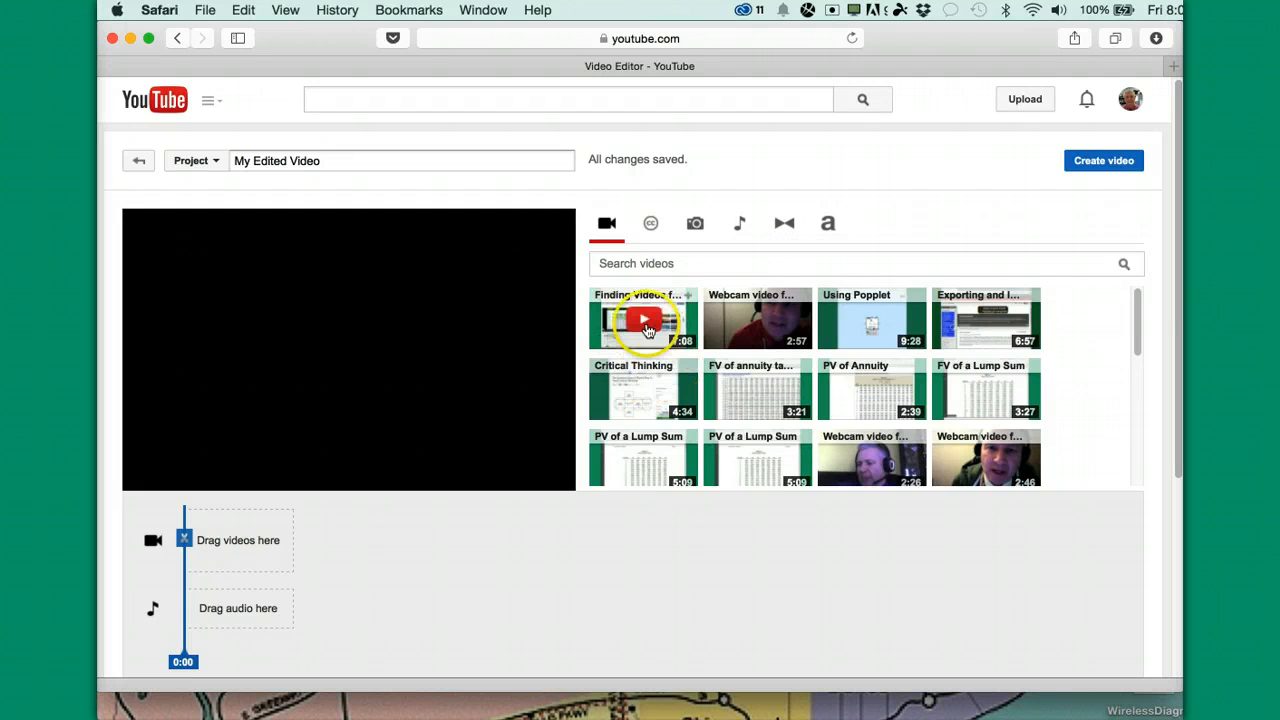
{"action": "left_click_drag", "start_coordinate": [673, 318], "coordinate": [752, 340]}
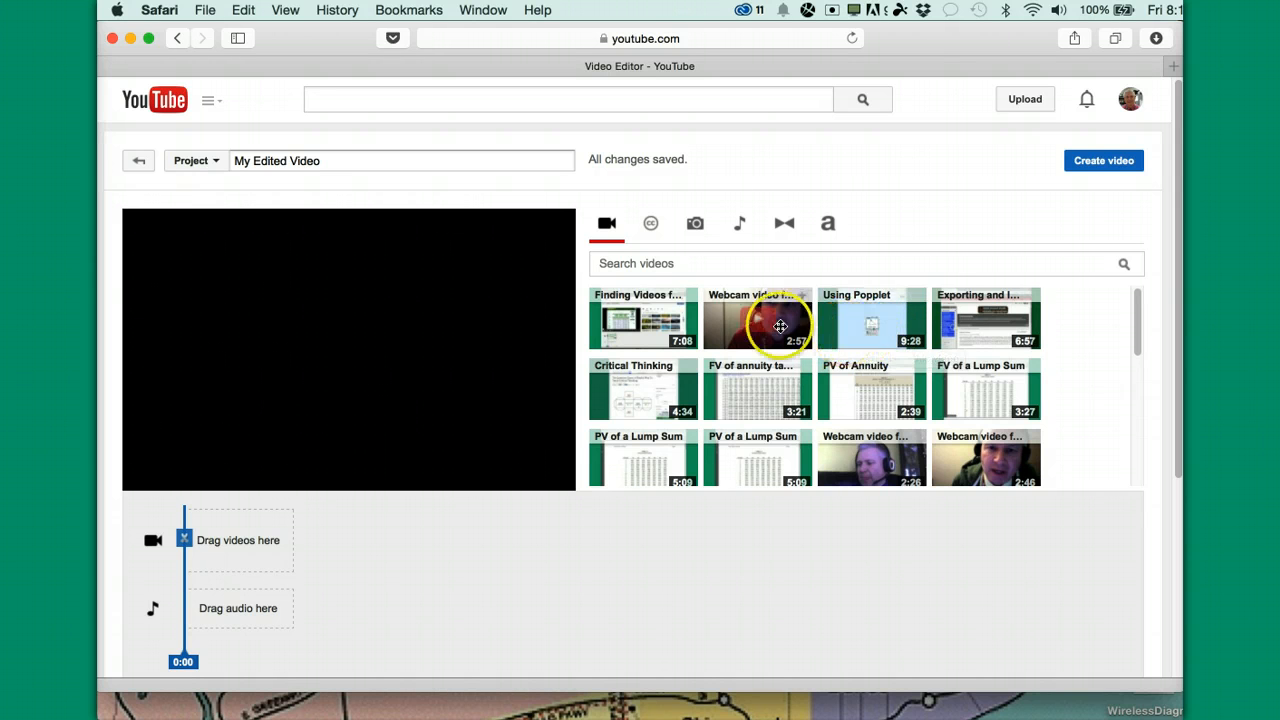
- Search the Creative Commons videos for "investing in stocks" and look over the matching clips
{"action": "left_click", "coordinate": [650, 226]}
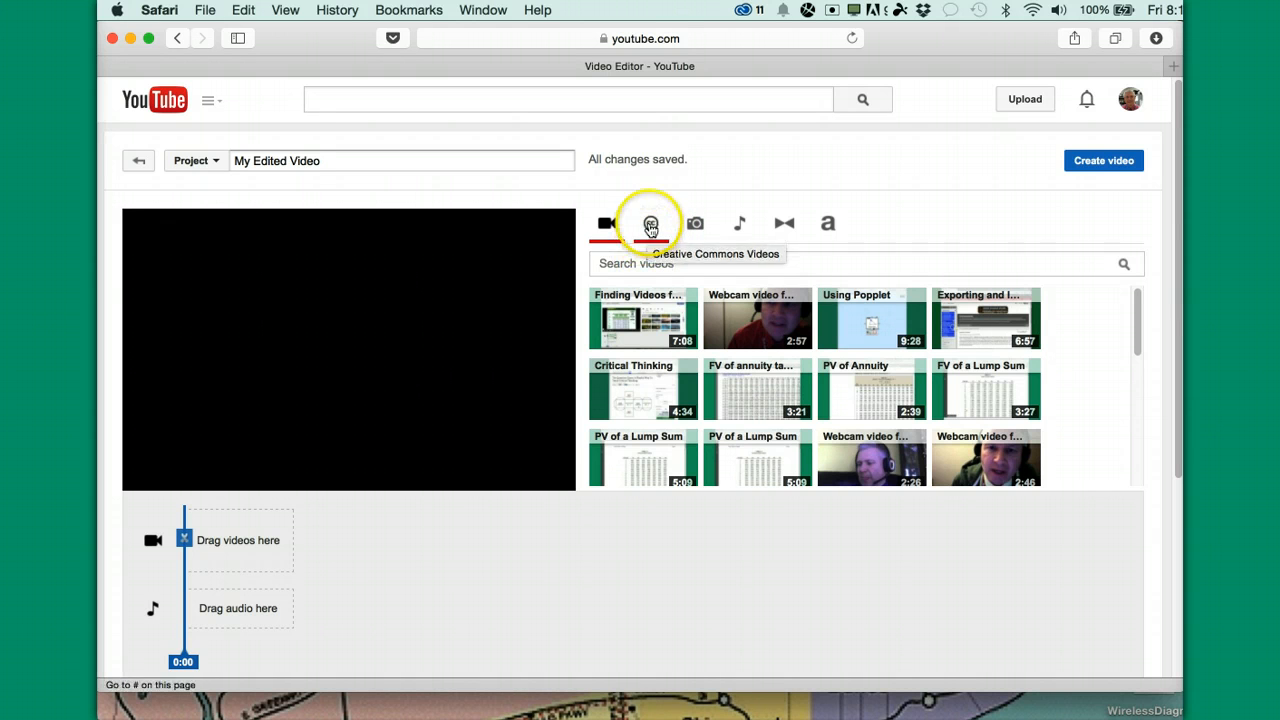
{"action": "left_click", "coordinate": [602, 263]}
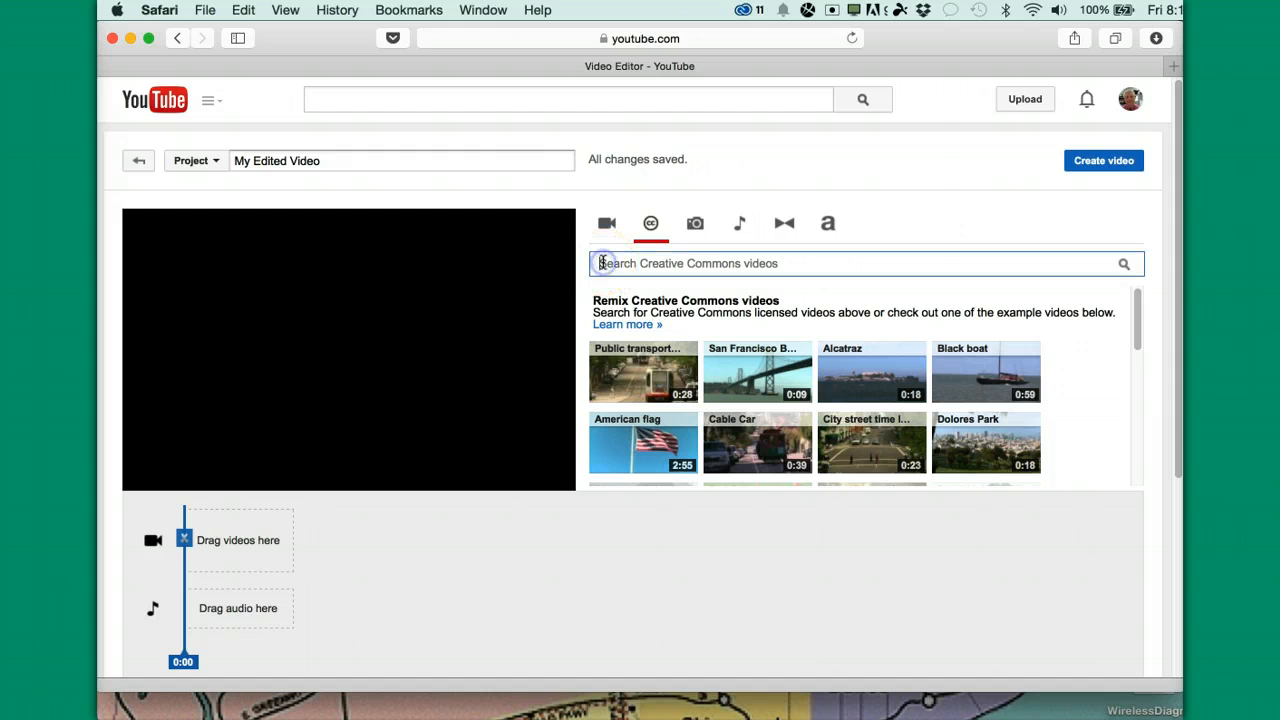
{"action": "type", "text": "b"}
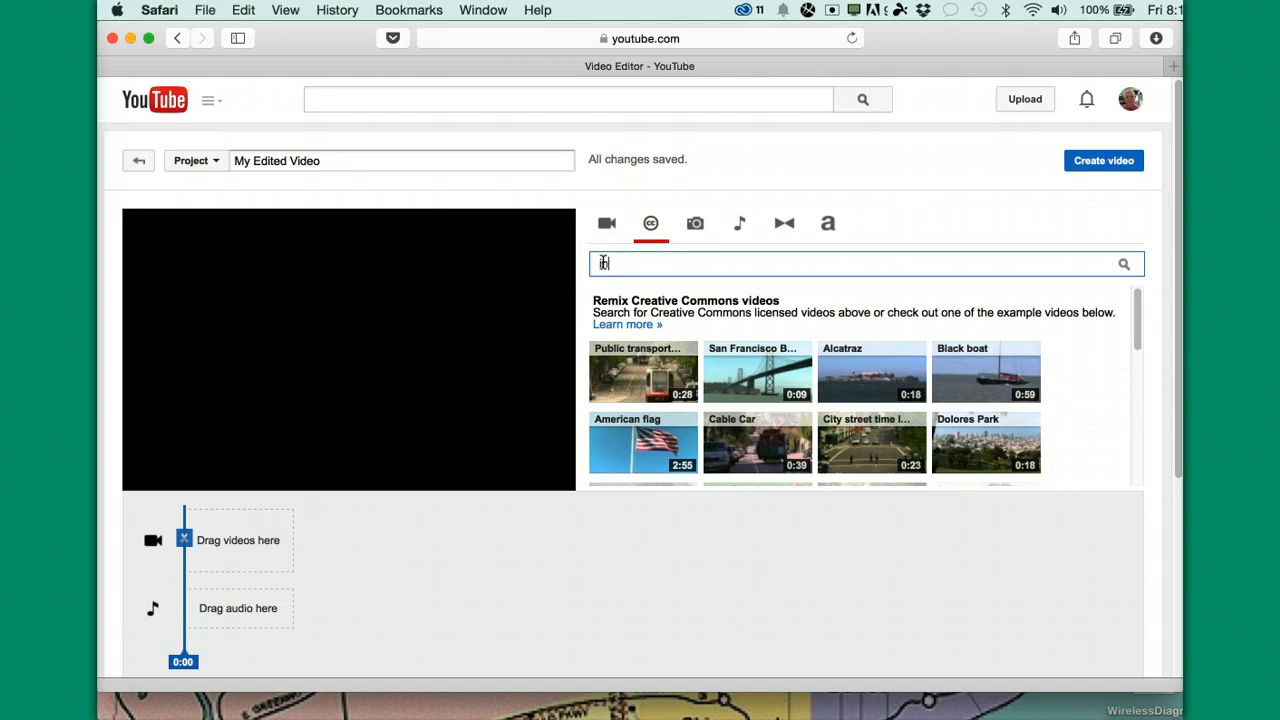
{"action": "type", "text": "nvesting in stocks"}
{"action": "left_click", "coordinate": [1124, 264]}
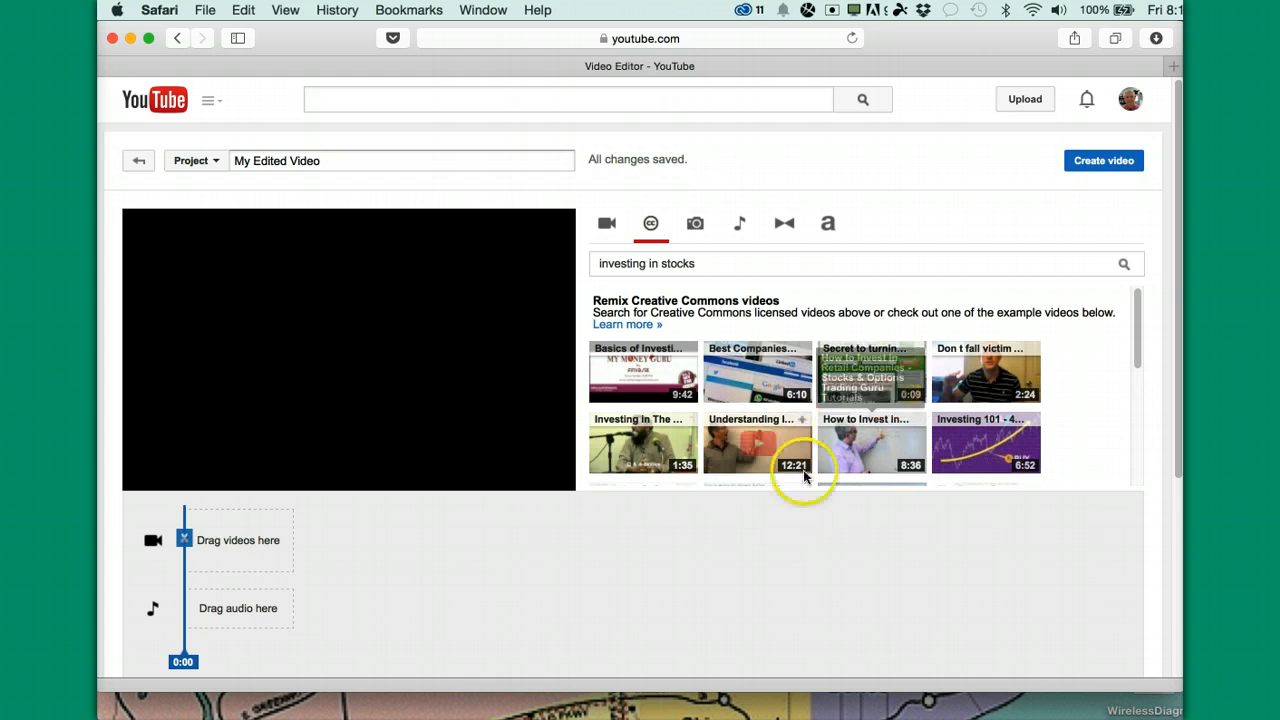
{"action": "scroll", "coordinate": [783, 516], "scroll_direction": "down", "scroll_amount": 2}
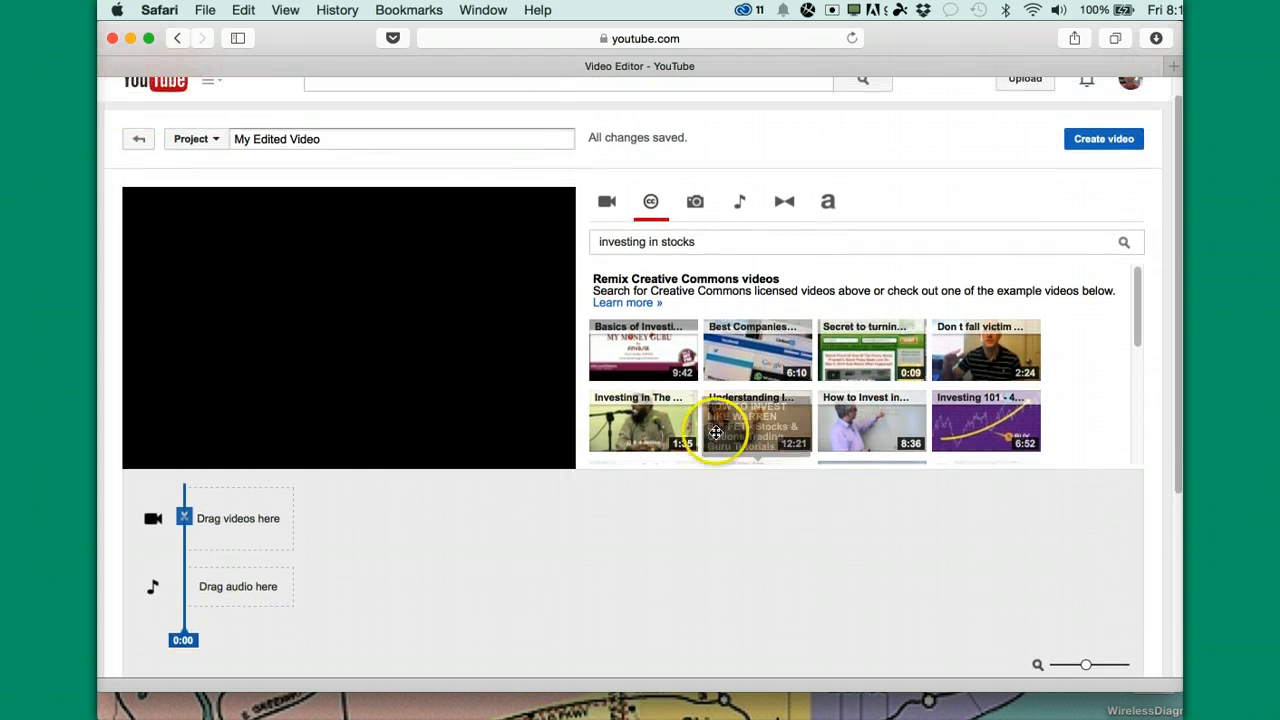
- Add a Centered title at the start of the video track and nudge its duration to about 2 seconds
{"action": "left_click", "coordinate": [828, 205]}
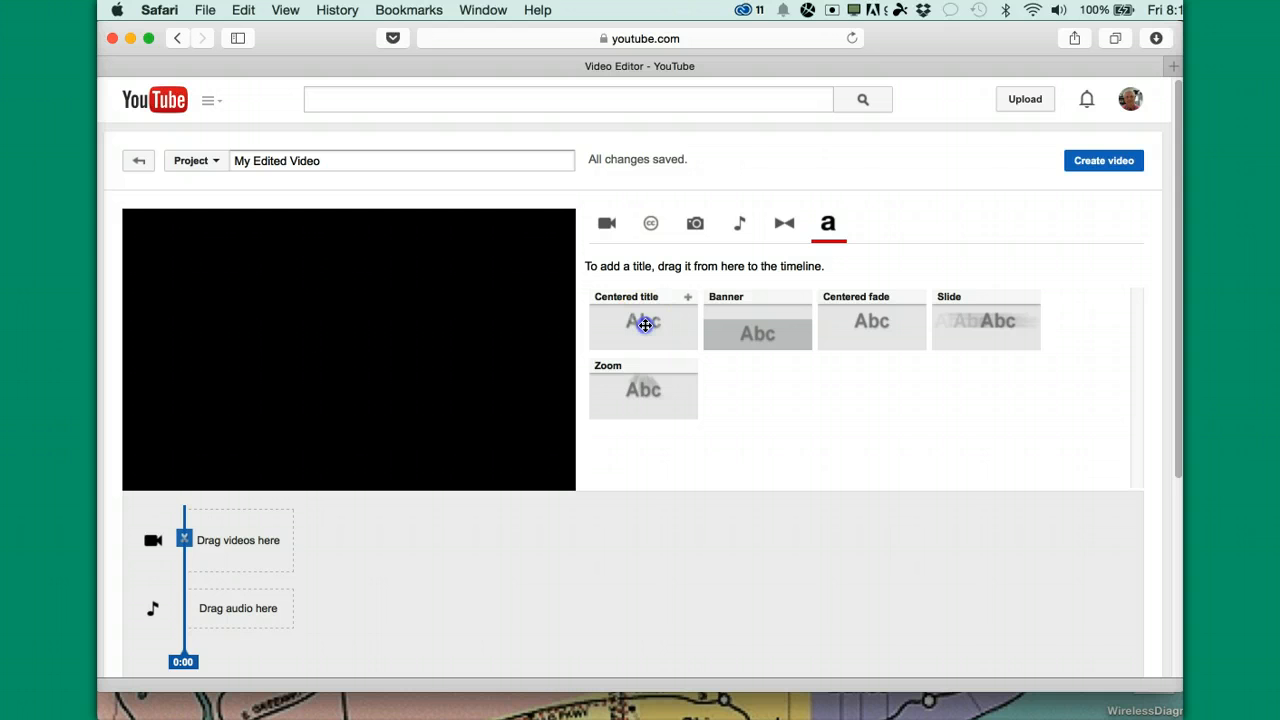
{"action": "left_click_drag", "start_coordinate": [645, 325], "coordinate": [245, 542]}
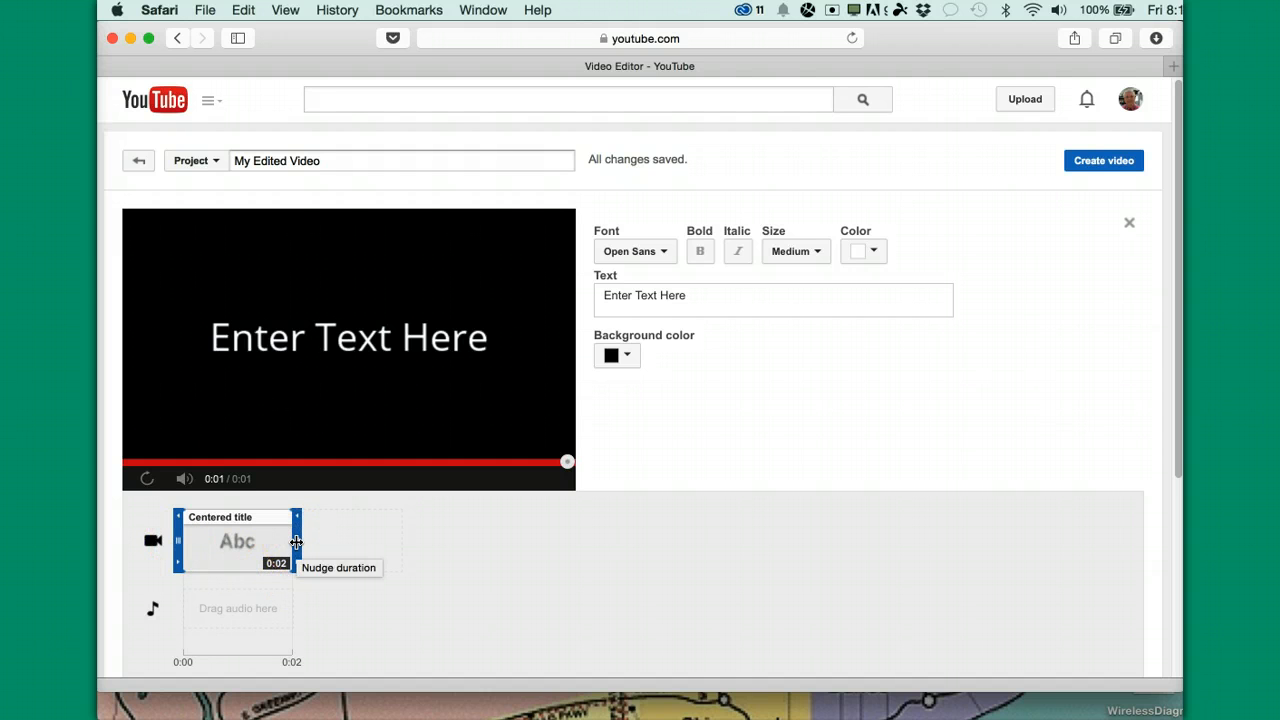
{"action": "mouse_move", "coordinate": [296, 542]}
{"action": "left_mouse_down"}
{"action": "mouse_move", "coordinate": [257, 542]}
{"action": "mouse_move", "coordinate": [354, 543]}
{"action": "mouse_move", "coordinate": [298, 547]}
{"action": "left_mouse_up"}
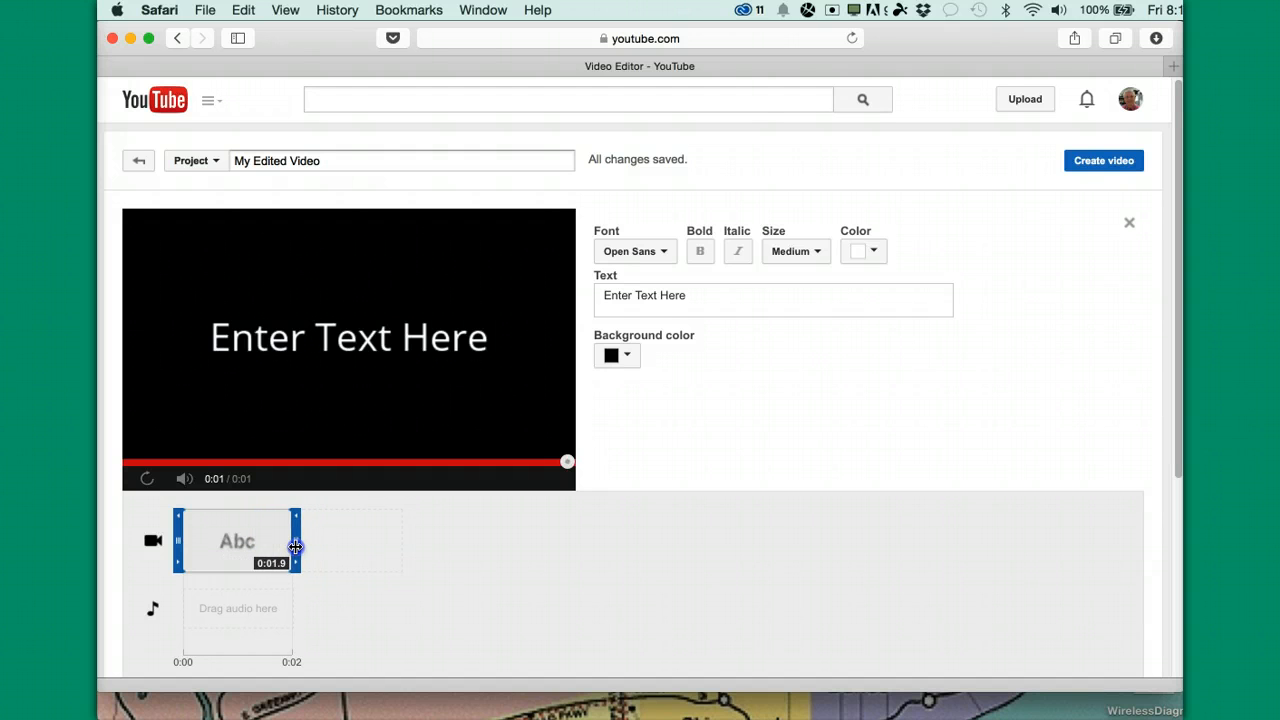
{"action": "left_click", "coordinate": [243, 543]}
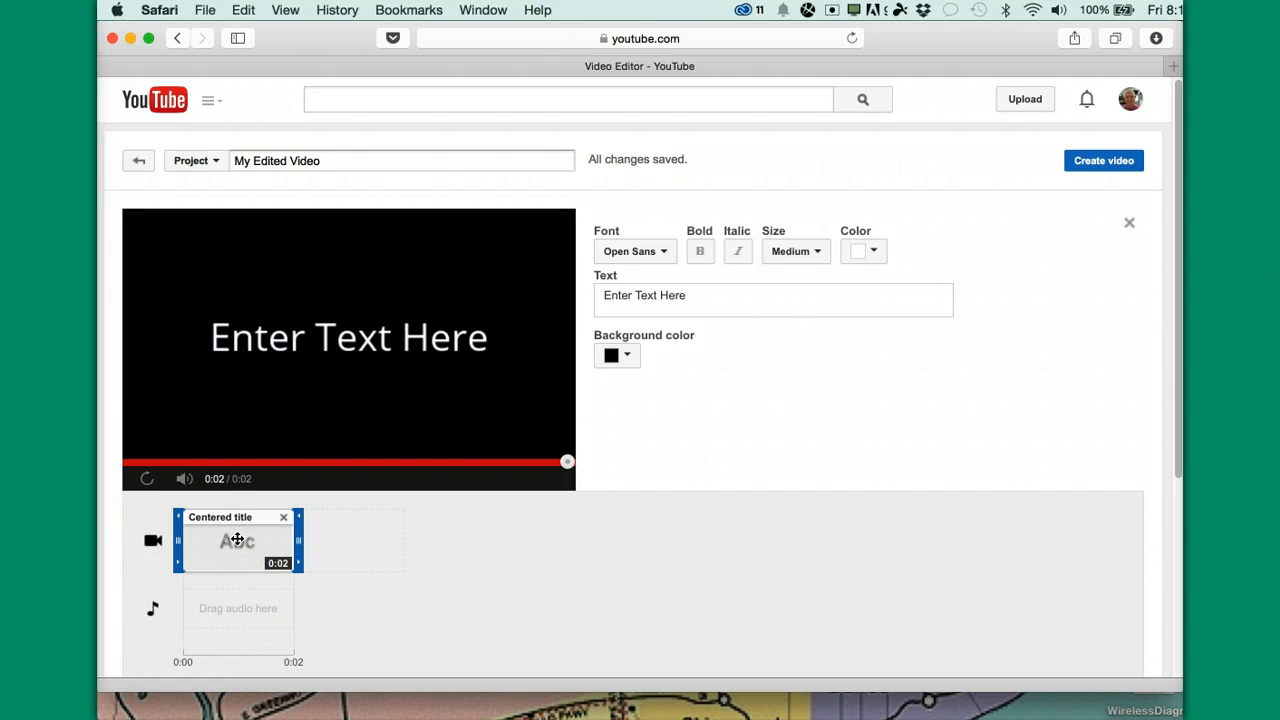
{"action": "left_click", "coordinate": [630, 357]}
{"action": "left_click", "coordinate": [630, 357]}
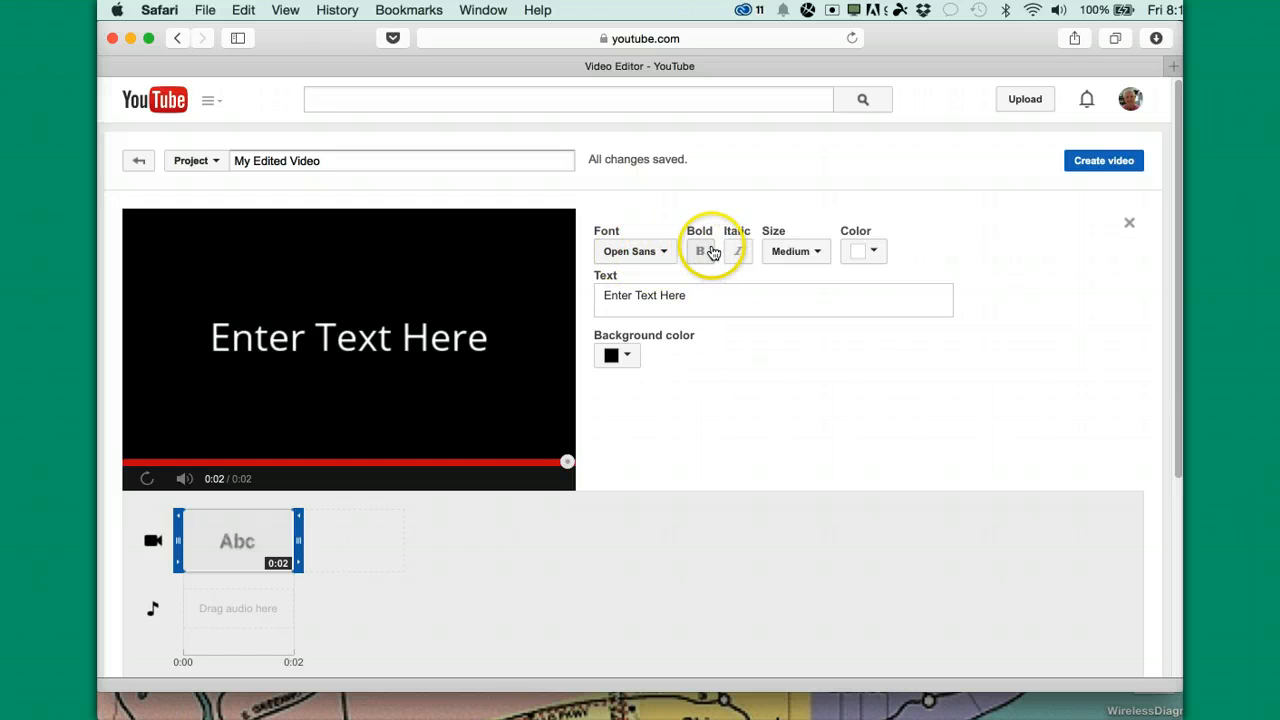
{"action": "left_click", "coordinate": [875, 253]}
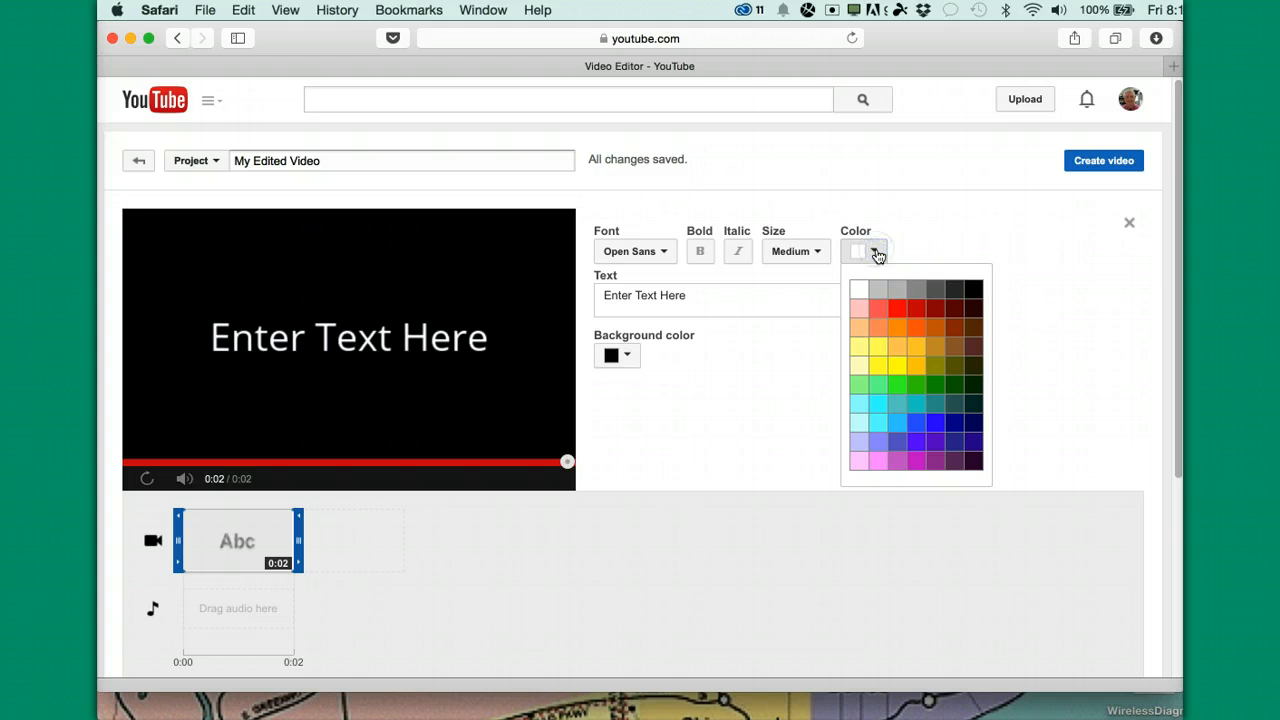
{"action": "left_click", "coordinate": [876, 253]}
- Replace the title's placeholder text with "Investing in Stocks"
{"action": "left_click", "coordinate": [684, 300]}
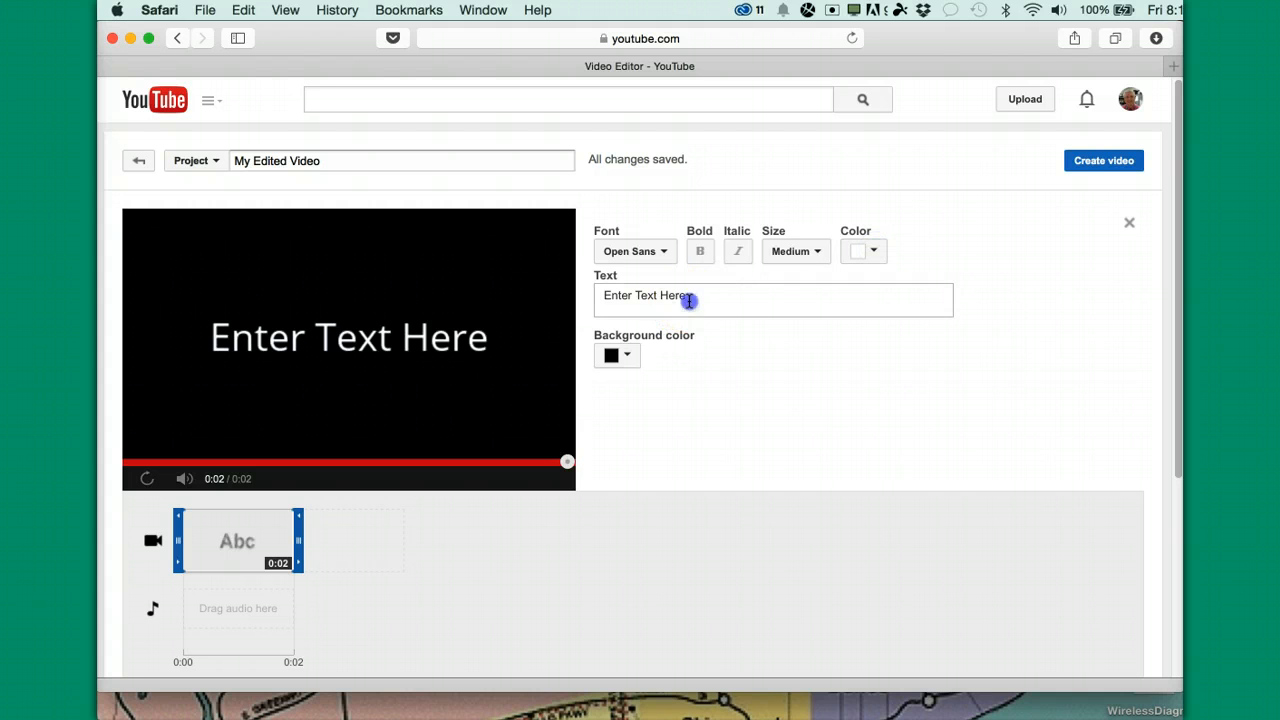
{"action": "left_click", "coordinate": [689, 300]}
{"action": "key", "text": "BackSpace"}
{"action": "key", "text": "BackSpace"}
{"action": "key", "text": "BackSpace"}
{"action": "key", "text": "BackSpace"}
{"action": "key", "text": "BackSpace"}
{"action": "key", "text": "BackSpace"}
{"action": "key", "text": "BackSpace"}
{"action": "key", "text": "BackSpace"}
{"action": "key", "text": "BackSpace"}
{"action": "key", "text": "BackSpace"}
{"action": "key", "text": "BackSpace"}
{"action": "key", "text": "BackSpace"}
{"action": "key", "text": "BackSpace"}
{"action": "key", "text": "BackSpace"}
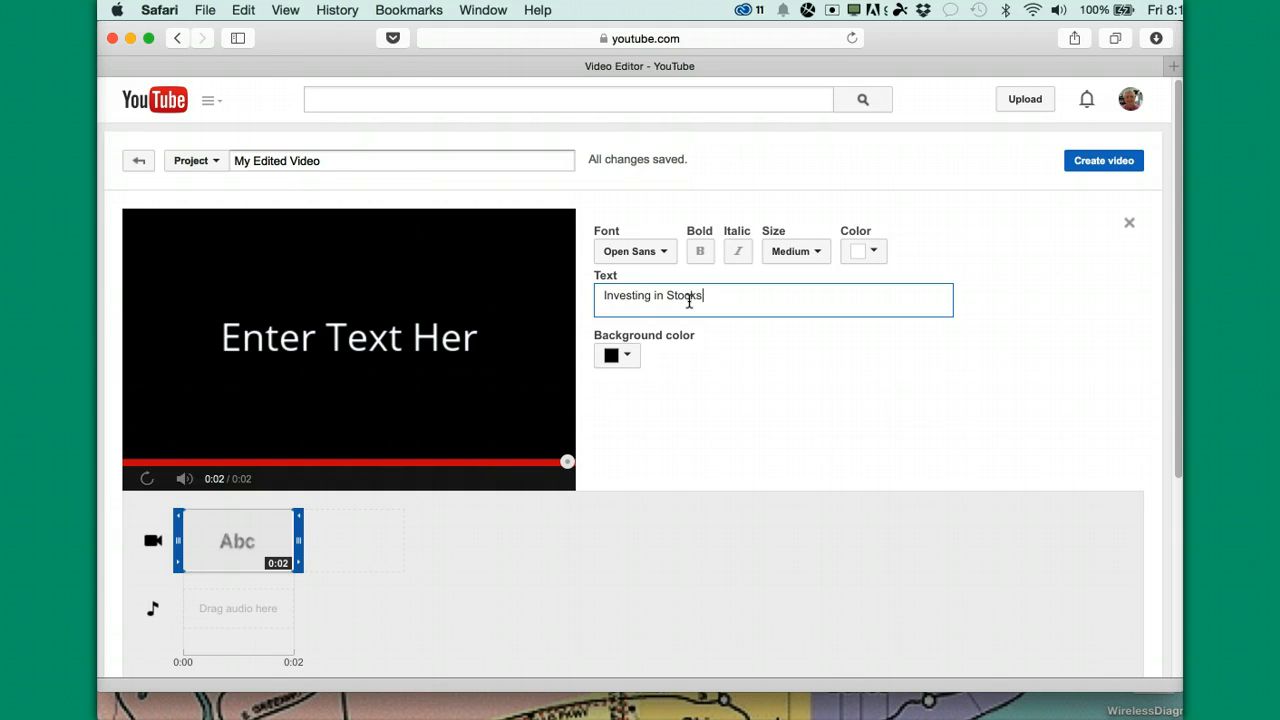
{"action": "left_click", "coordinate": [735, 337]}
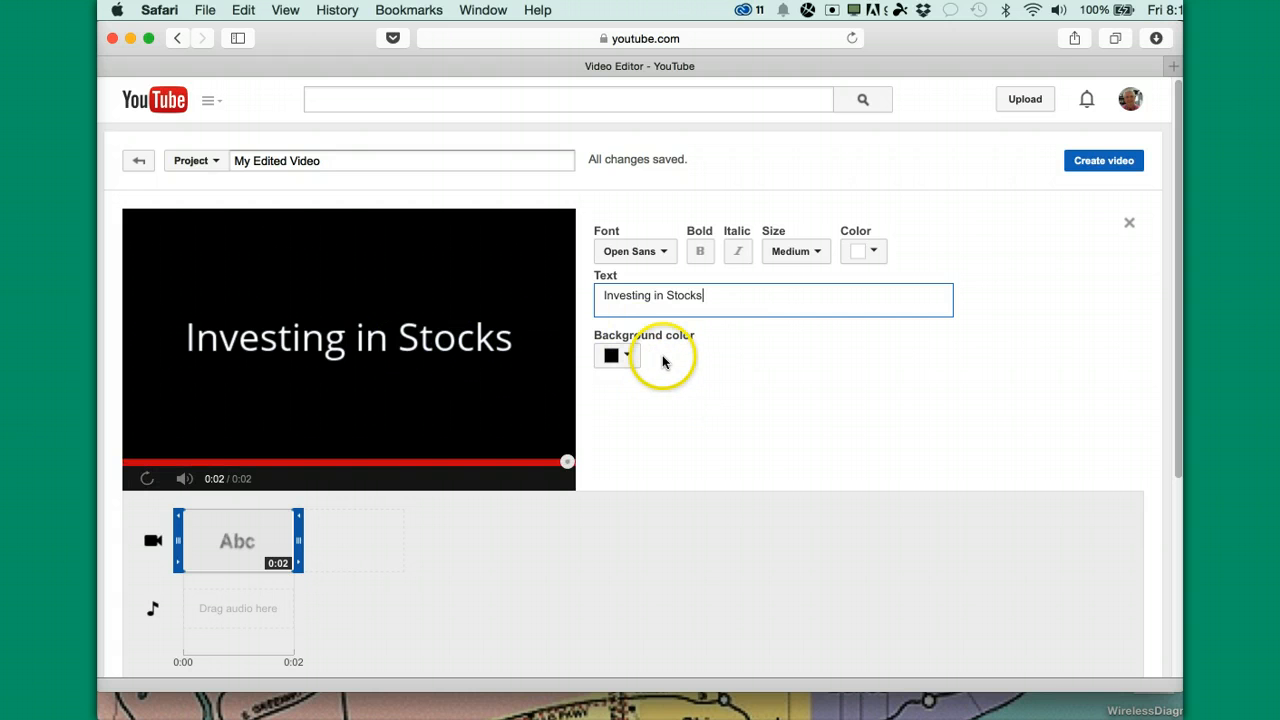
- Give the title a pale yellow background and blue text, and close the title settings
{"action": "left_click", "coordinate": [630, 358]}
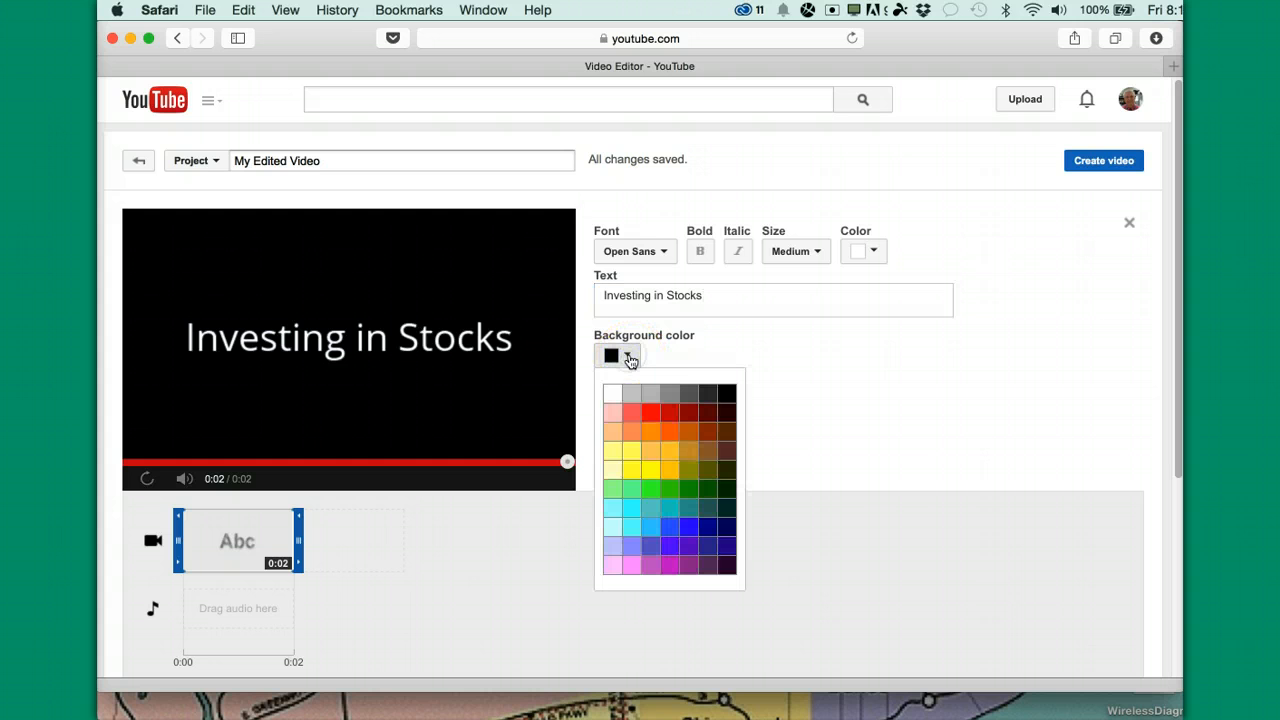
{"action": "left_click", "coordinate": [613, 470]}
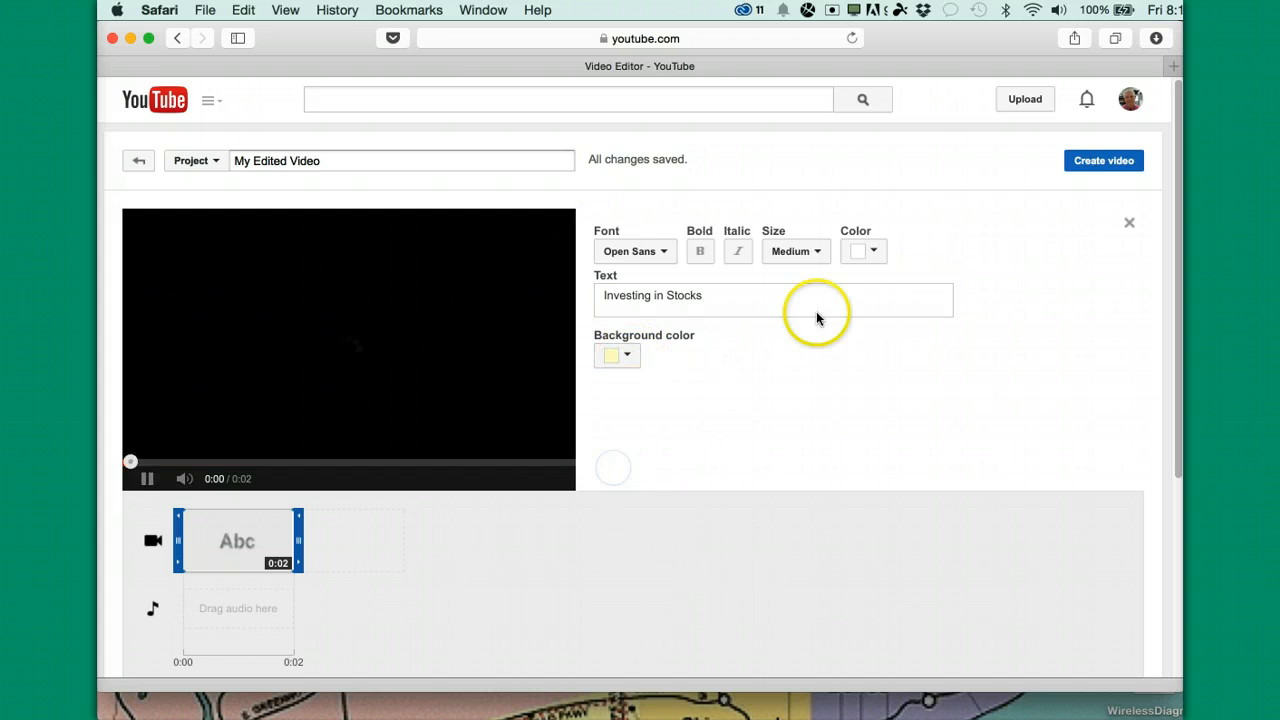
{"action": "left_click", "coordinate": [876, 251]}
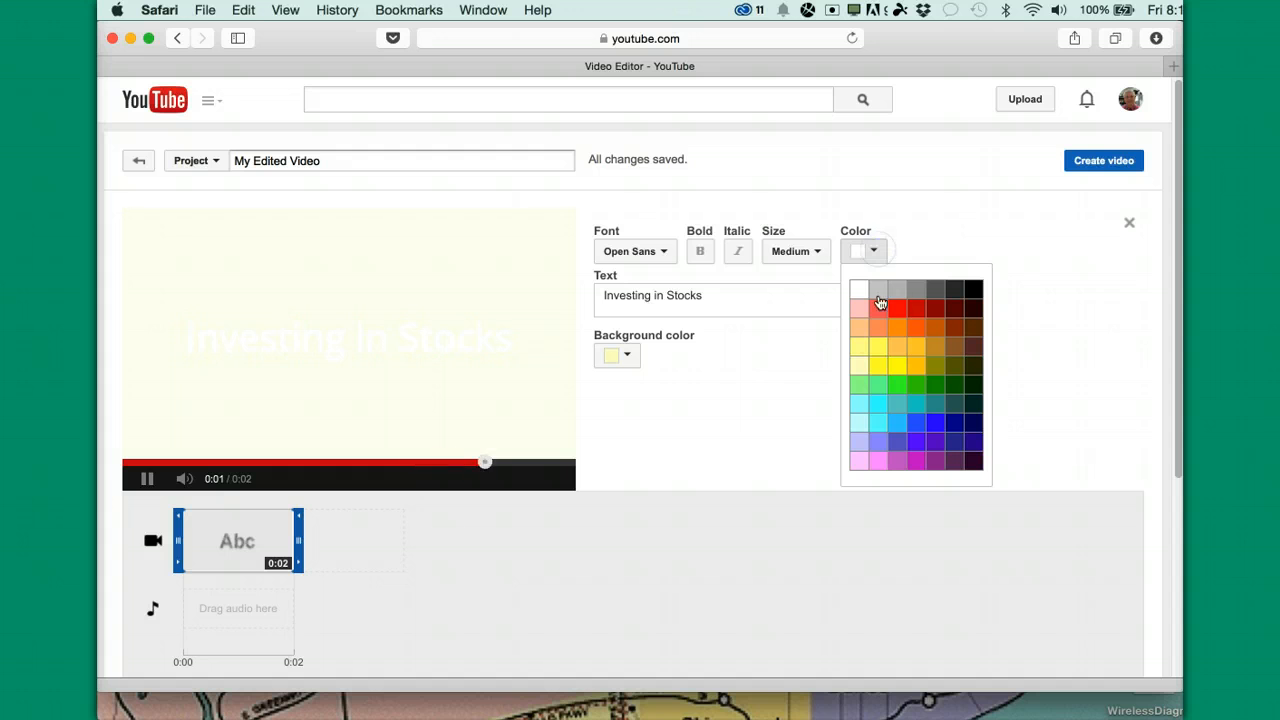
{"action": "left_click", "coordinate": [933, 424]}
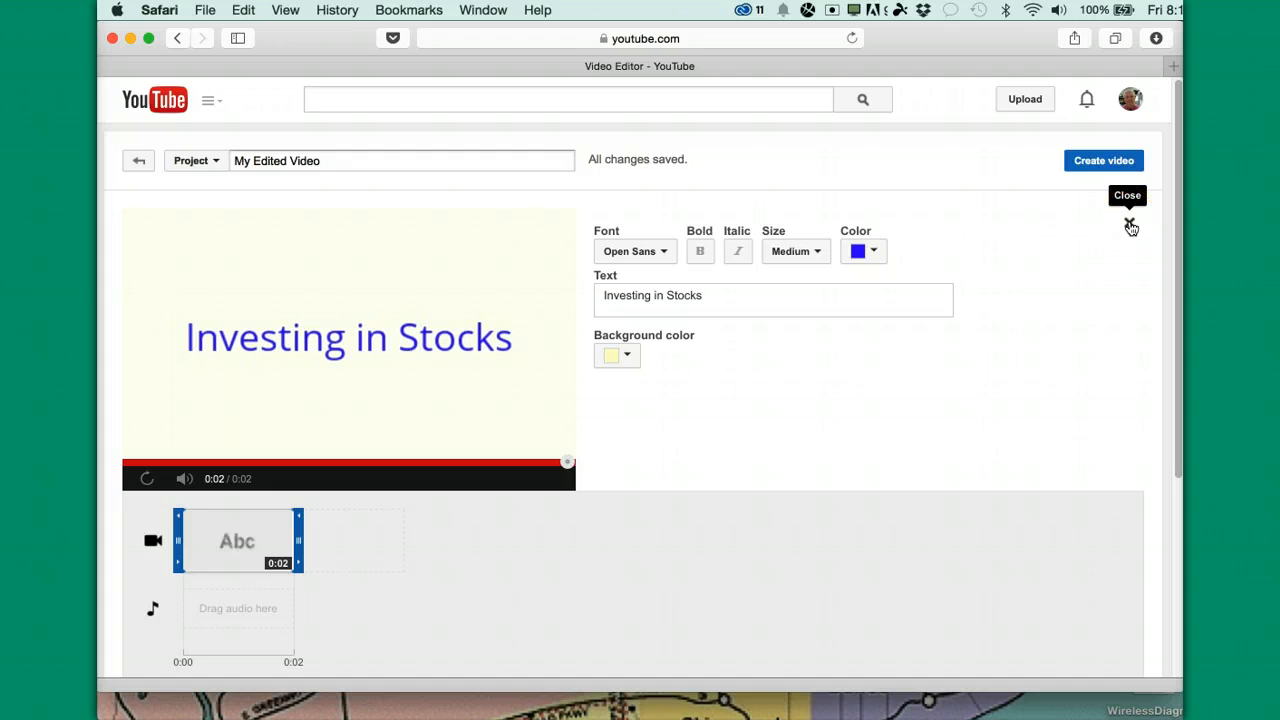
{"action": "left_click", "coordinate": [1130, 224]}
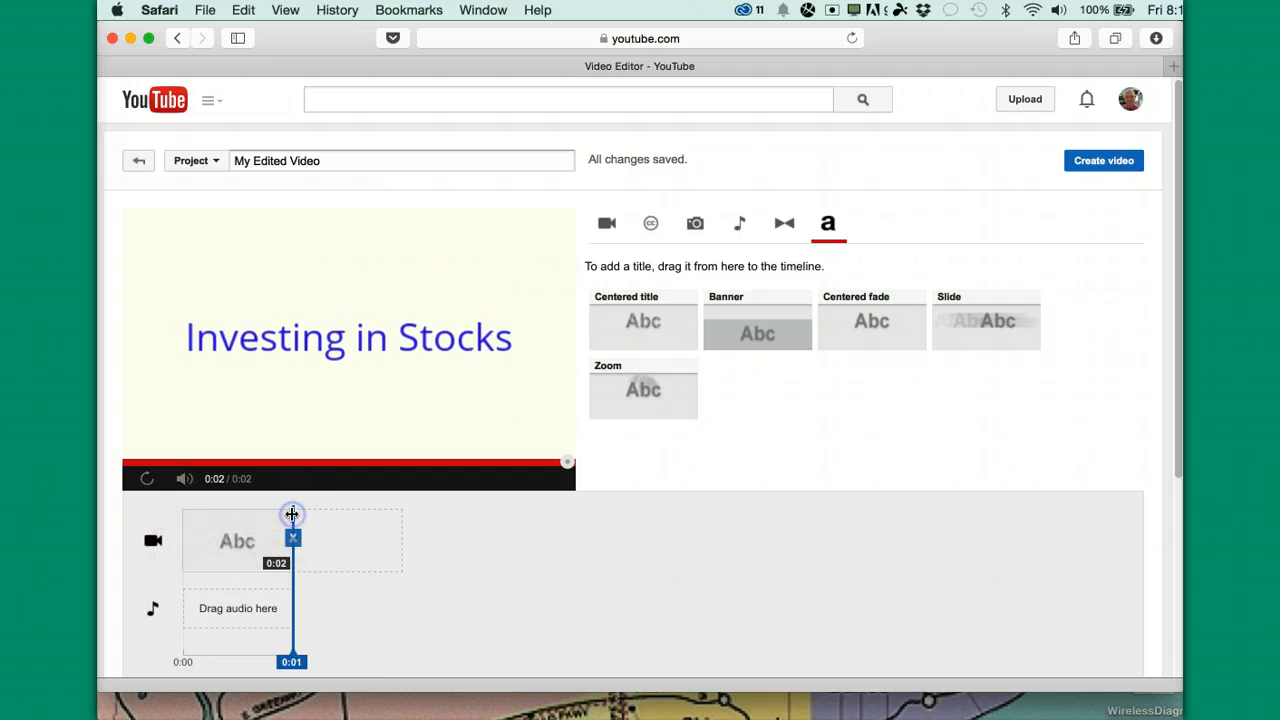
- Replay the title clip in the preview to check its appearance
{"action": "left_click", "coordinate": [292, 514]}
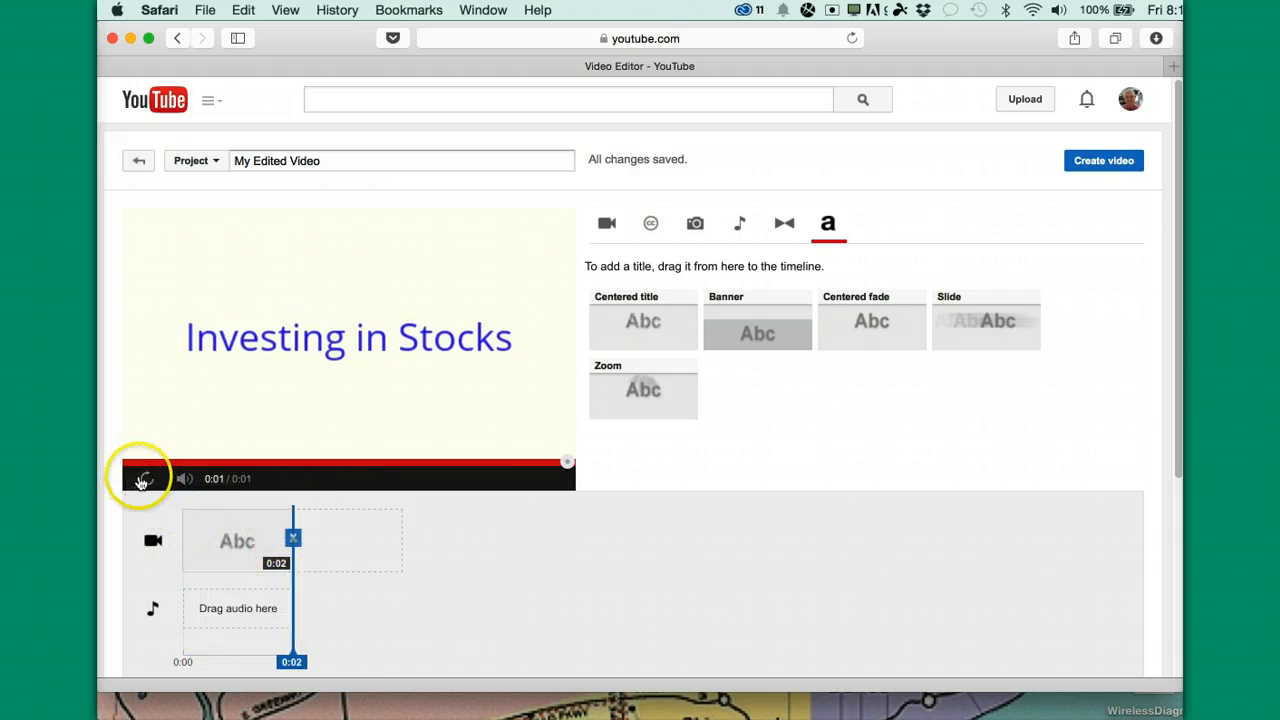
{"action": "left_click", "coordinate": [142, 482]}
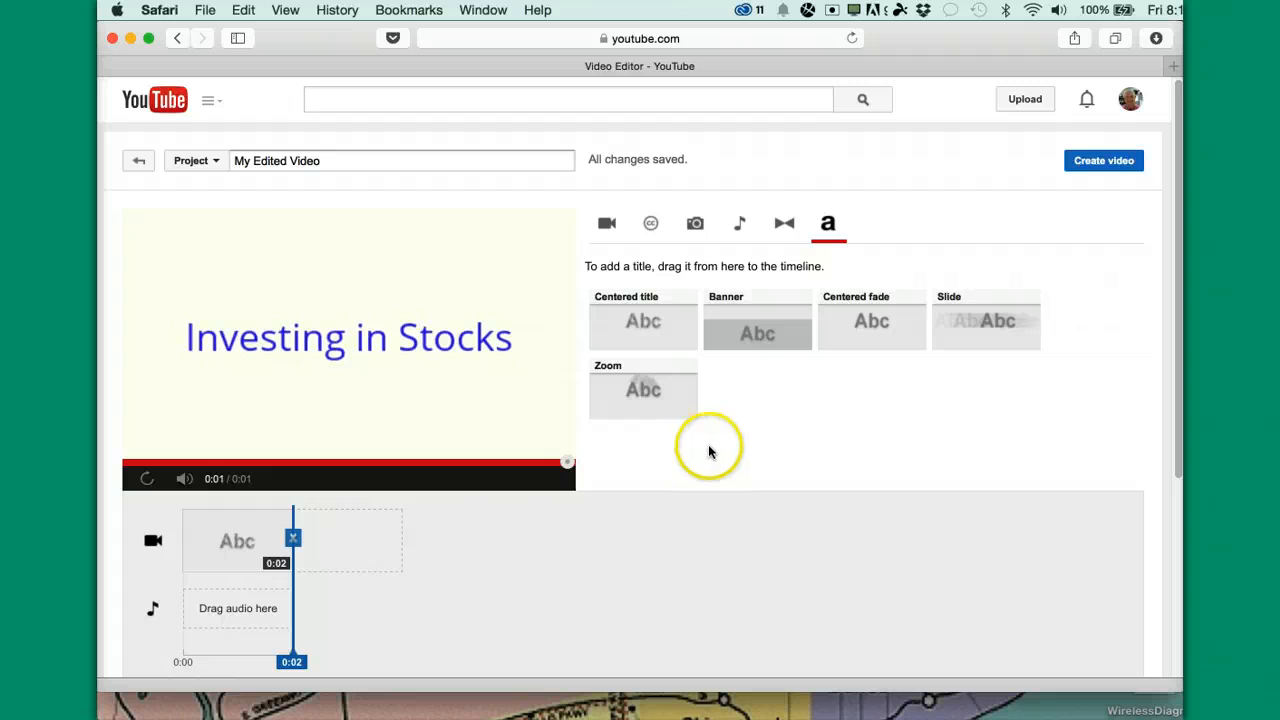
- Find the 1:50 Warren Buffett clip among the Creative Commons videos and add it to the video track right after the title
{"action": "left_click", "coordinate": [651, 225]}
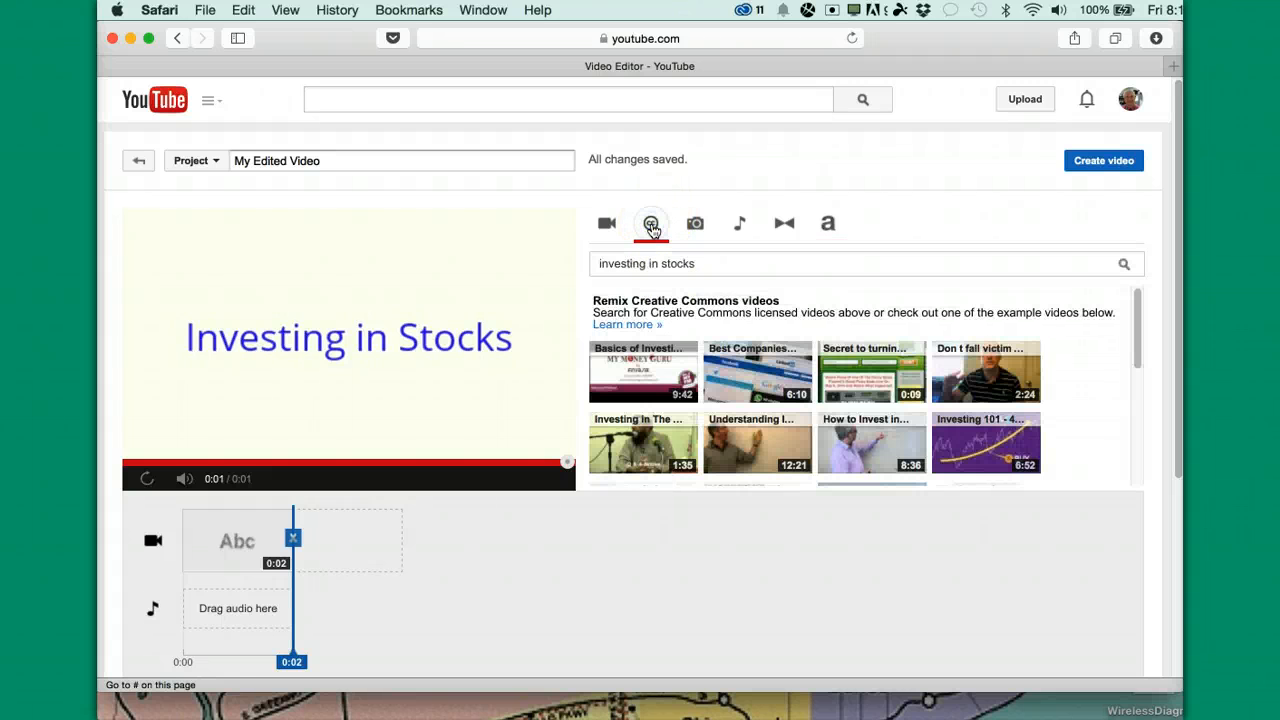
{"action": "scroll", "coordinate": [941, 411], "scroll_direction": "down", "scroll_amount": 3}
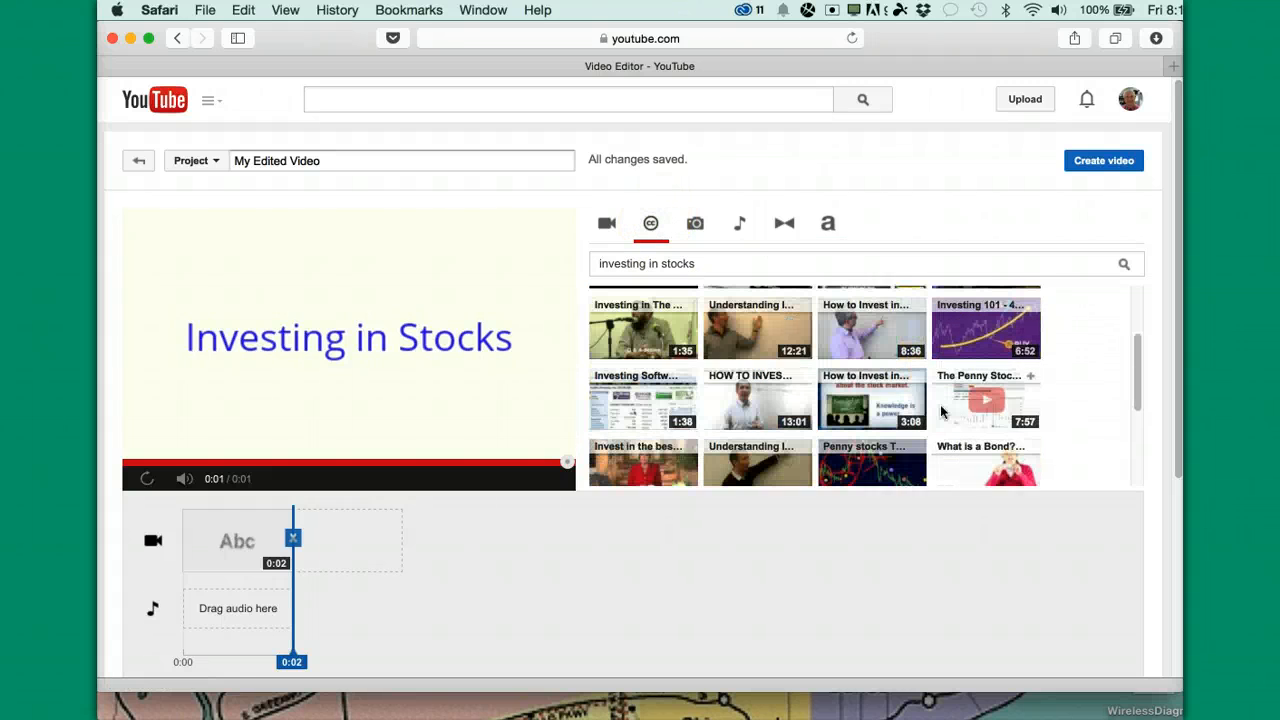
{"action": "scroll", "coordinate": [941, 411], "scroll_direction": "down", "scroll_amount": 6}
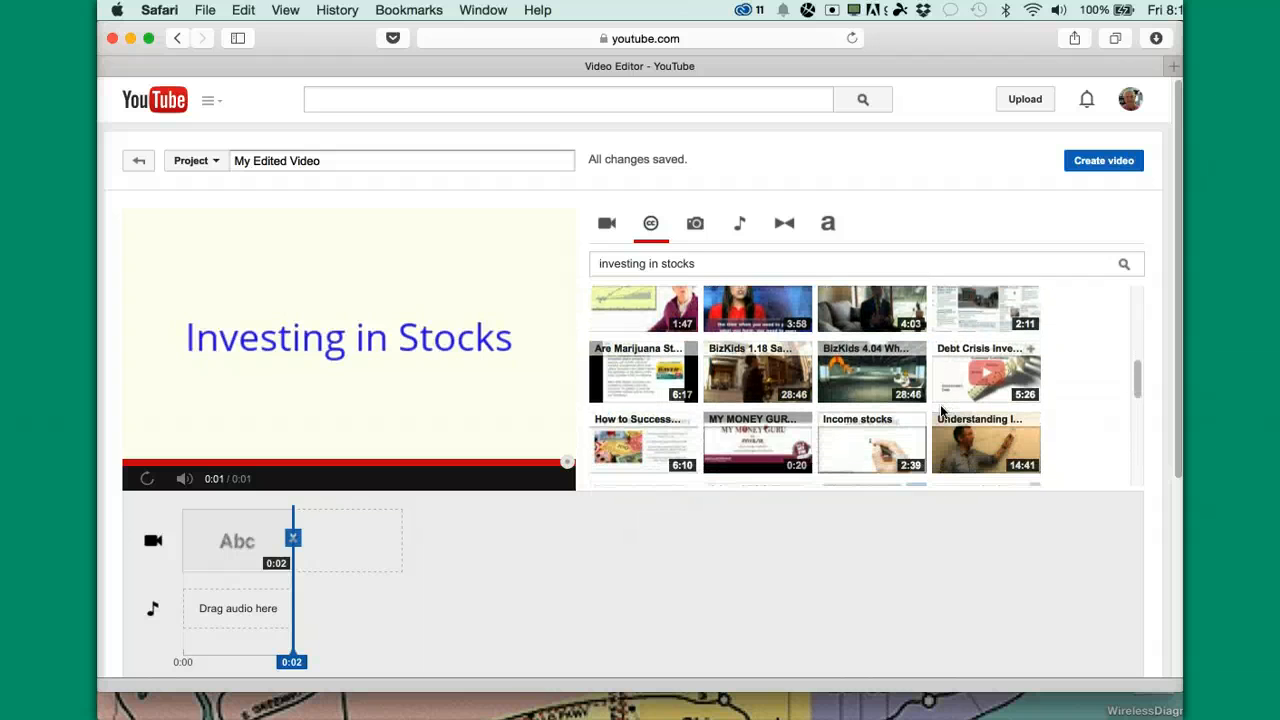
{"action": "scroll", "coordinate": [941, 411], "scroll_direction": "down", "scroll_amount": 10}
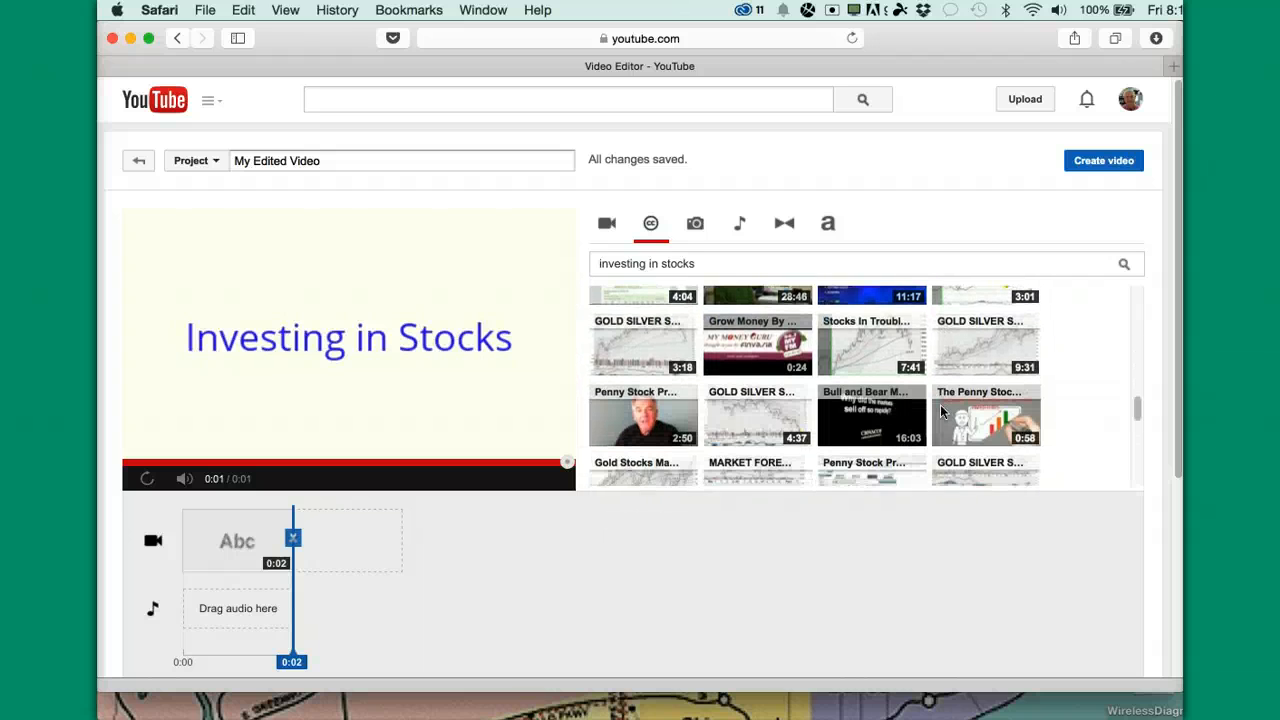
{"action": "scroll", "coordinate": [941, 411], "scroll_direction": "down", "scroll_amount": 7}
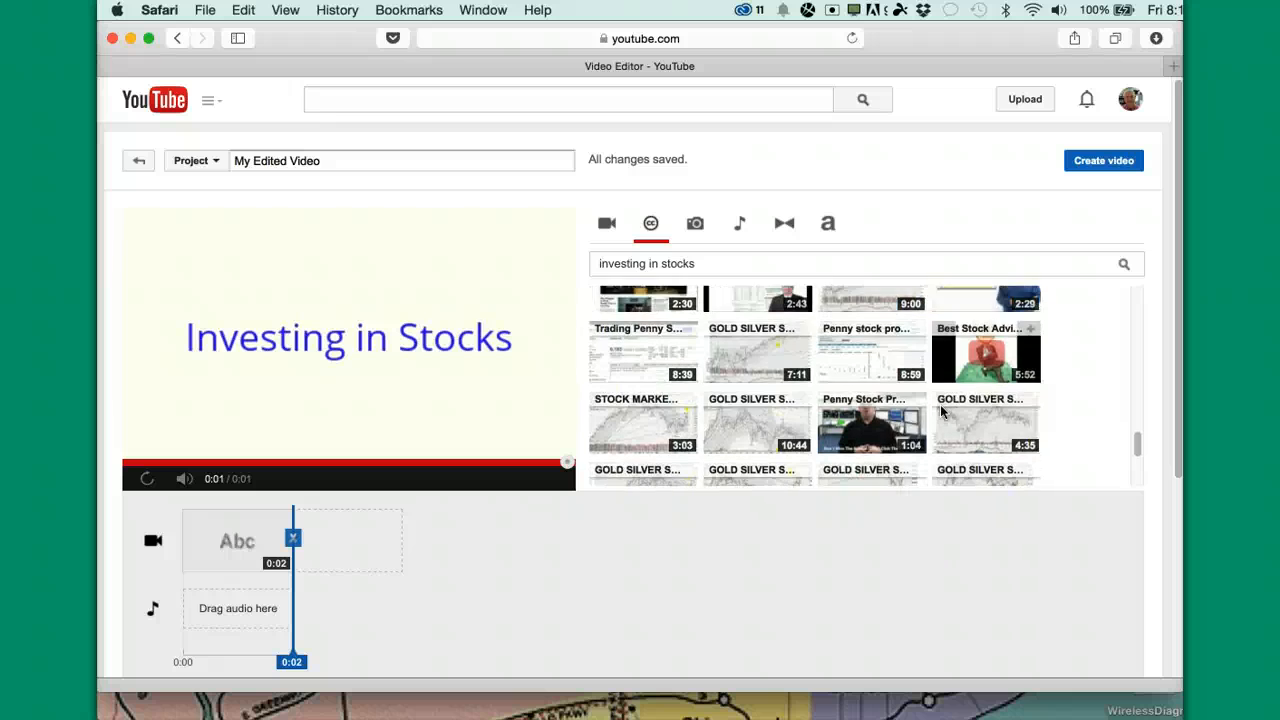
{"action": "scroll", "coordinate": [941, 411], "scroll_direction": "down", "scroll_amount": 8}
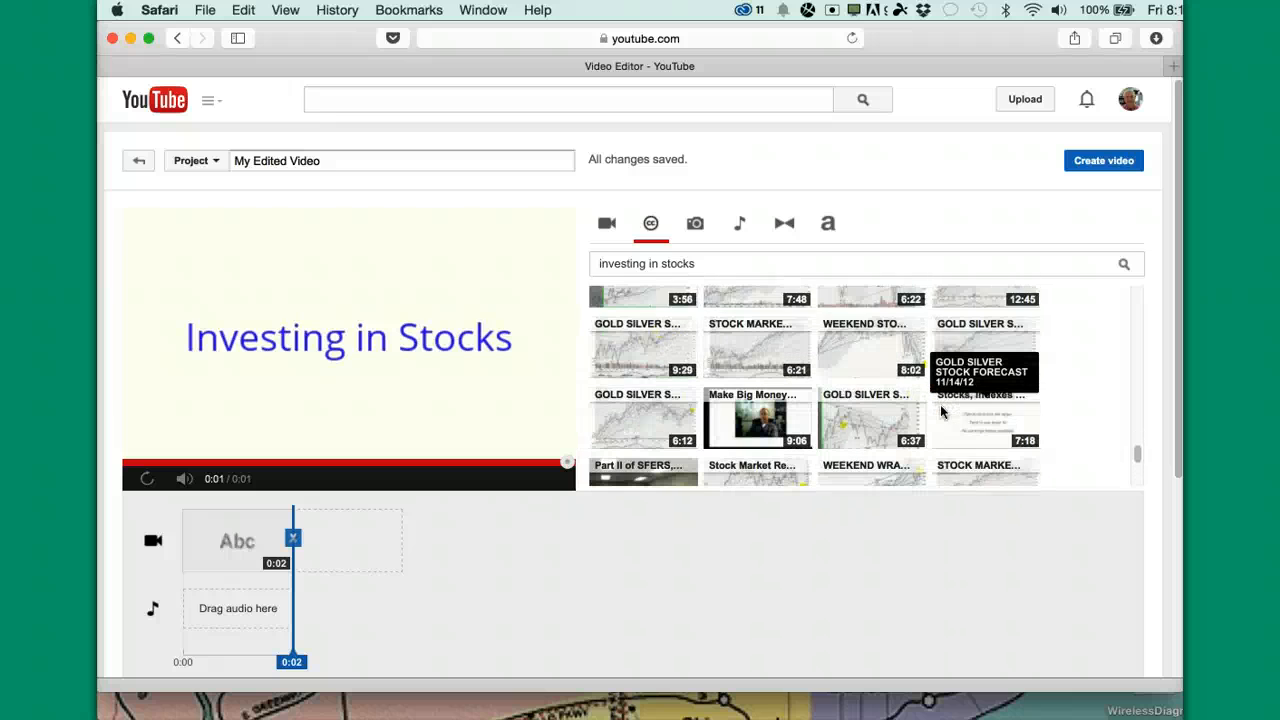
{"action": "scroll", "coordinate": [941, 411], "scroll_direction": "down", "scroll_amount": 8}
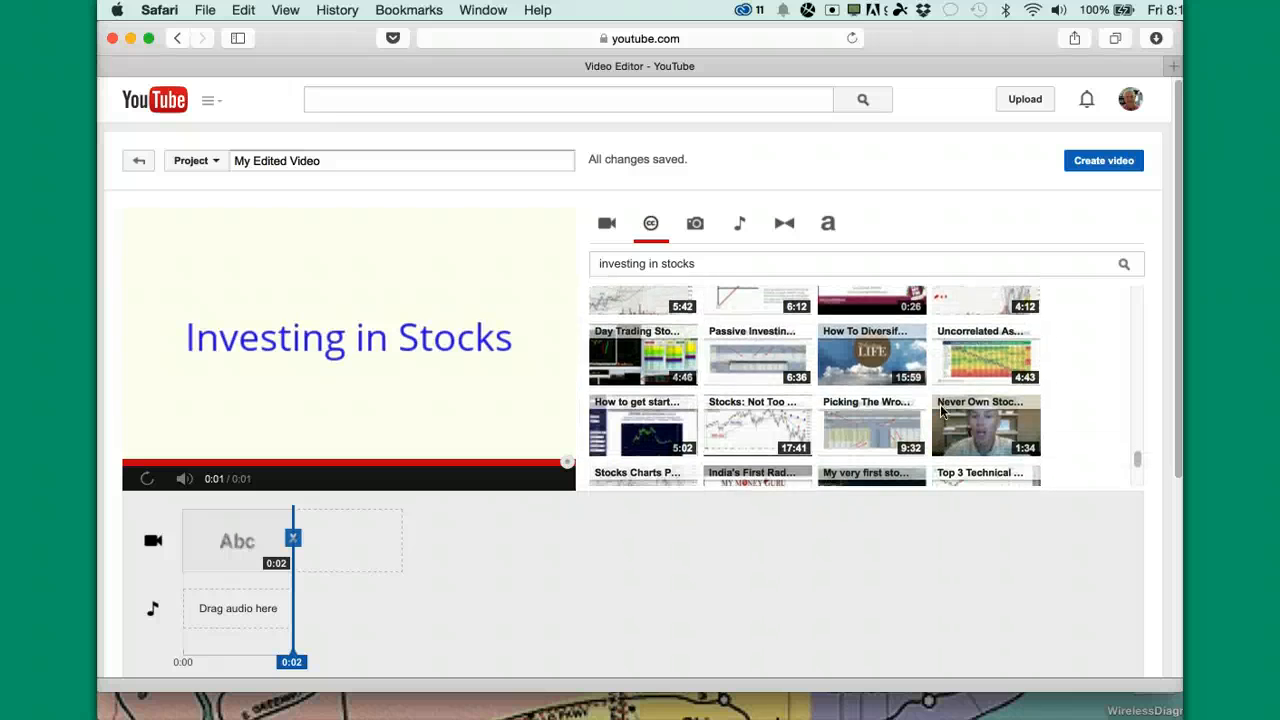
{"action": "scroll", "coordinate": [941, 411], "scroll_direction": "down", "scroll_amount": 8}
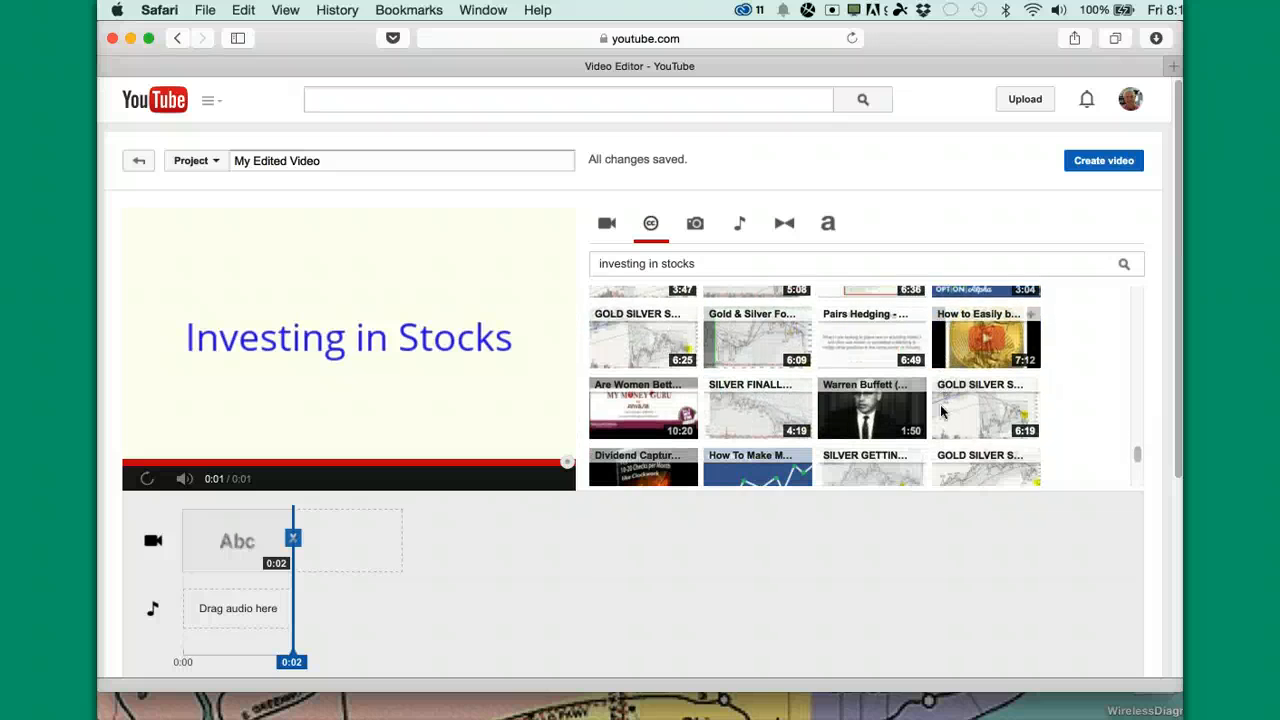
{"action": "scroll", "coordinate": [941, 411], "scroll_direction": "down", "scroll_amount": 2}
{"action": "left_click", "coordinate": [836, 369]}
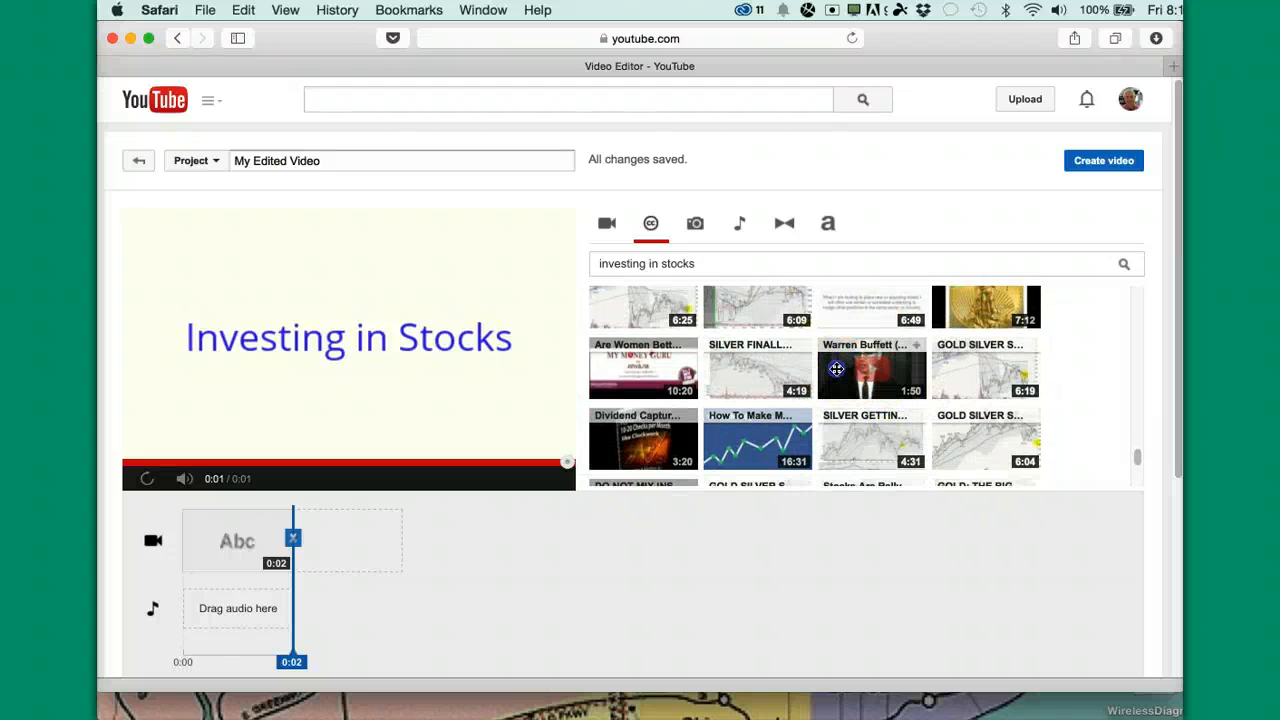
{"action": "left_click_drag", "start_coordinate": [836, 428], "coordinate": [348, 540]}
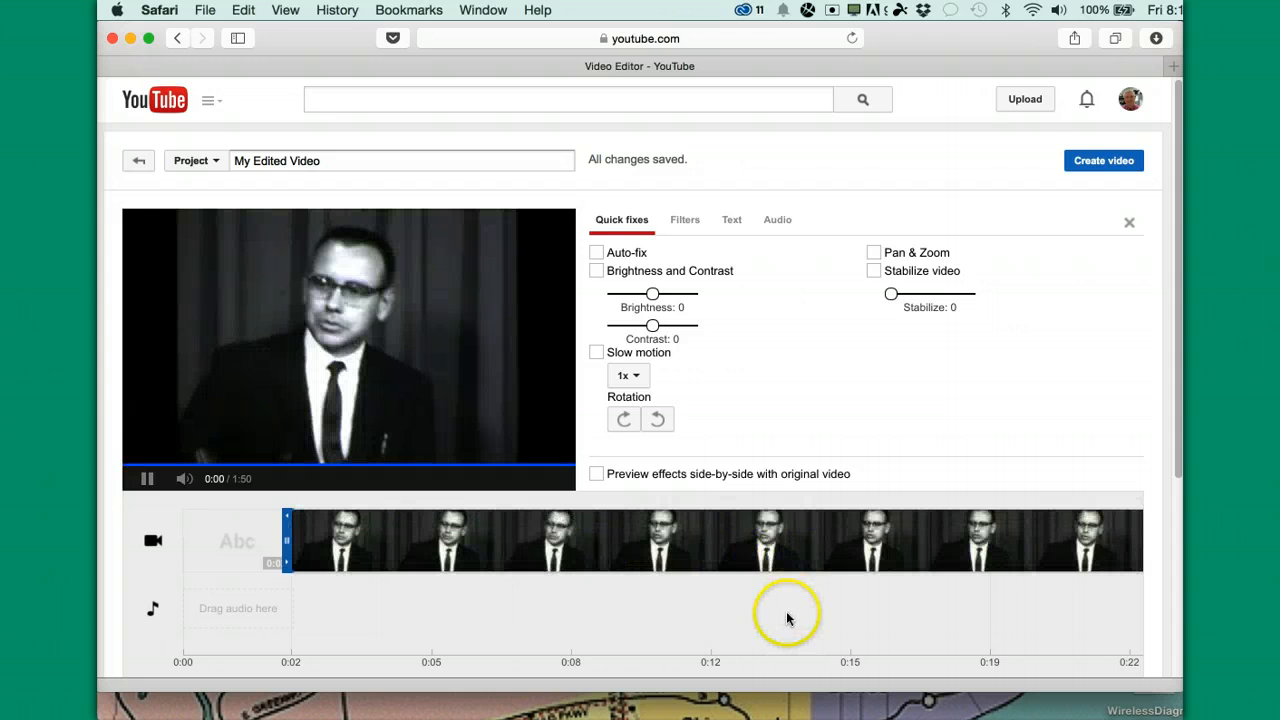
- Pause the clip preview and zoom the timeline out fully so the title and the Warren Buffett clip both fit
{"action": "scroll", "coordinate": [787, 619], "scroll_direction": "down", "scroll_amount": 2}
{"action": "scroll", "coordinate": [787, 619], "scroll_direction": "down", "scroll_amount": 2}
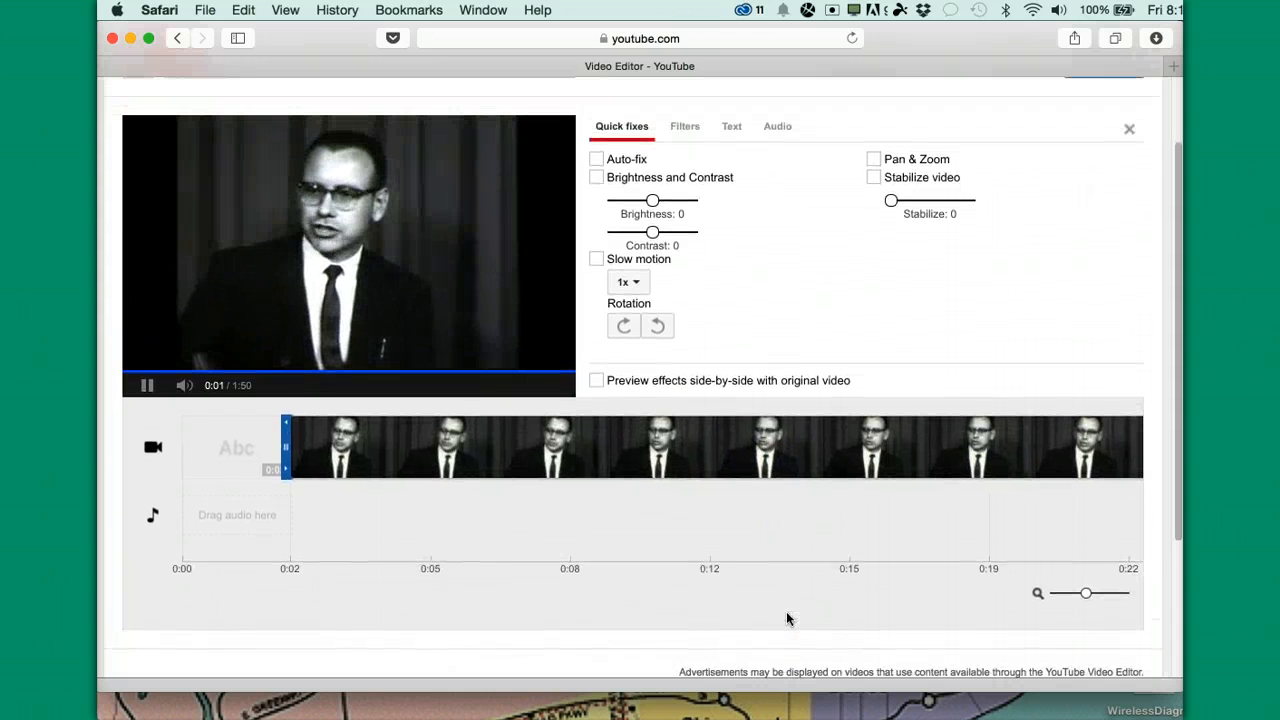
{"action": "left_click", "coordinate": [146, 386]}
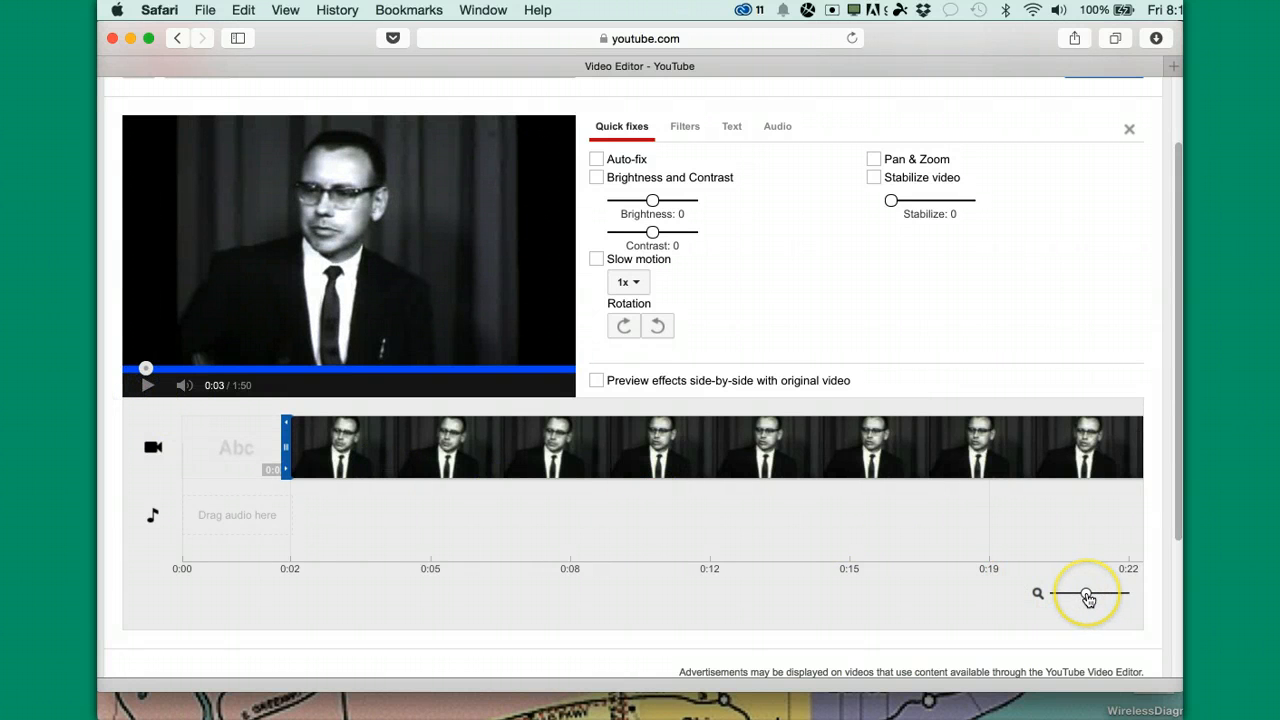
{"action": "left_click_drag", "start_coordinate": [1088, 597], "coordinate": [1055, 600]}
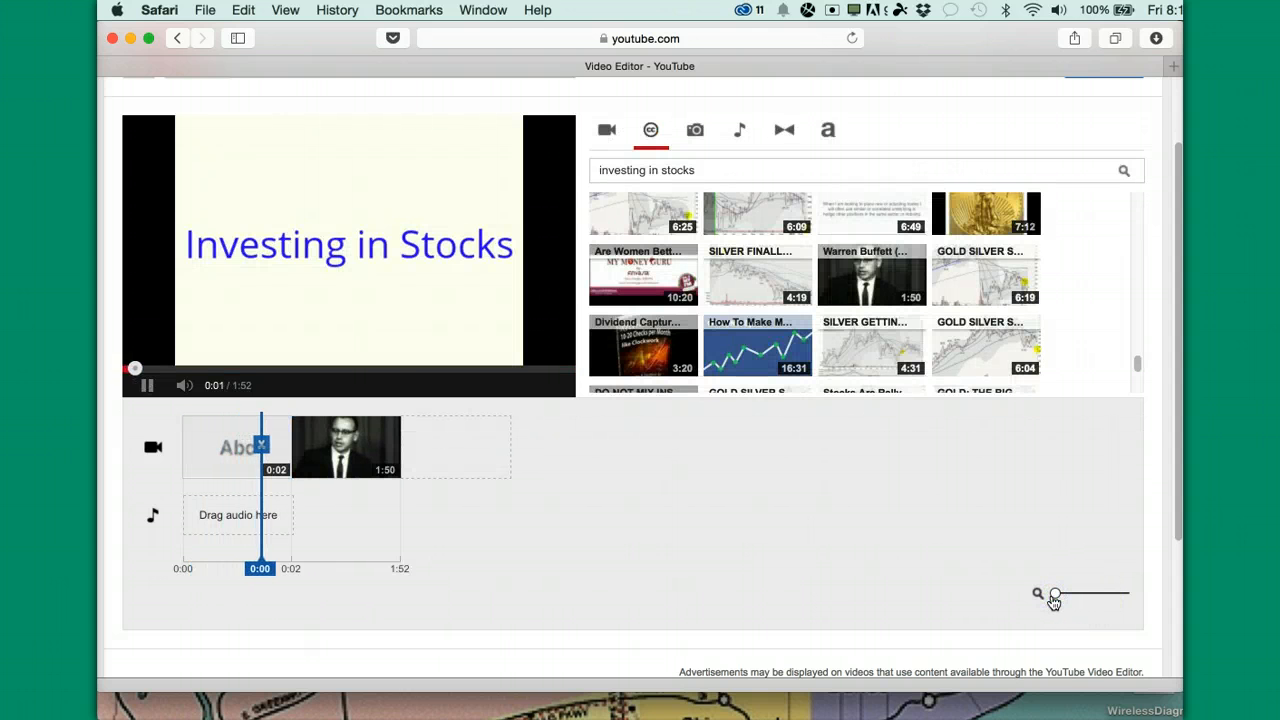
{"action": "left_click", "coordinate": [800, 617]}
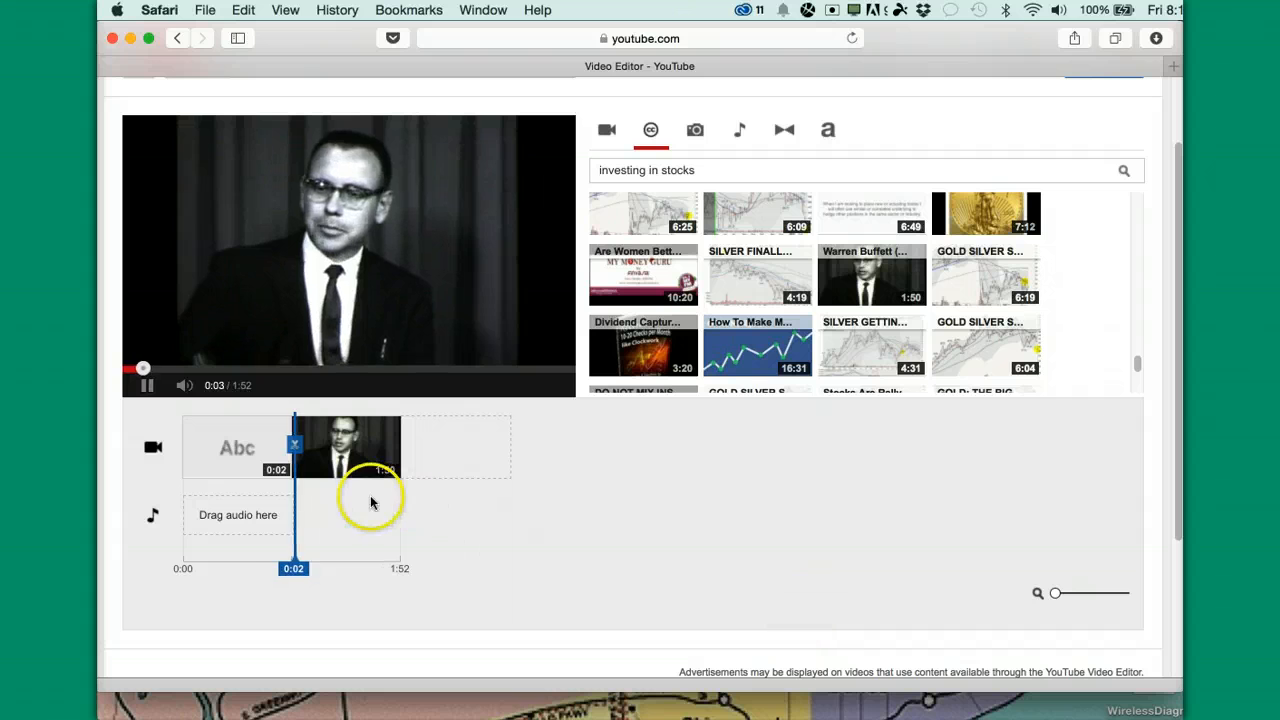
{"action": "left_click", "coordinate": [143, 386]}
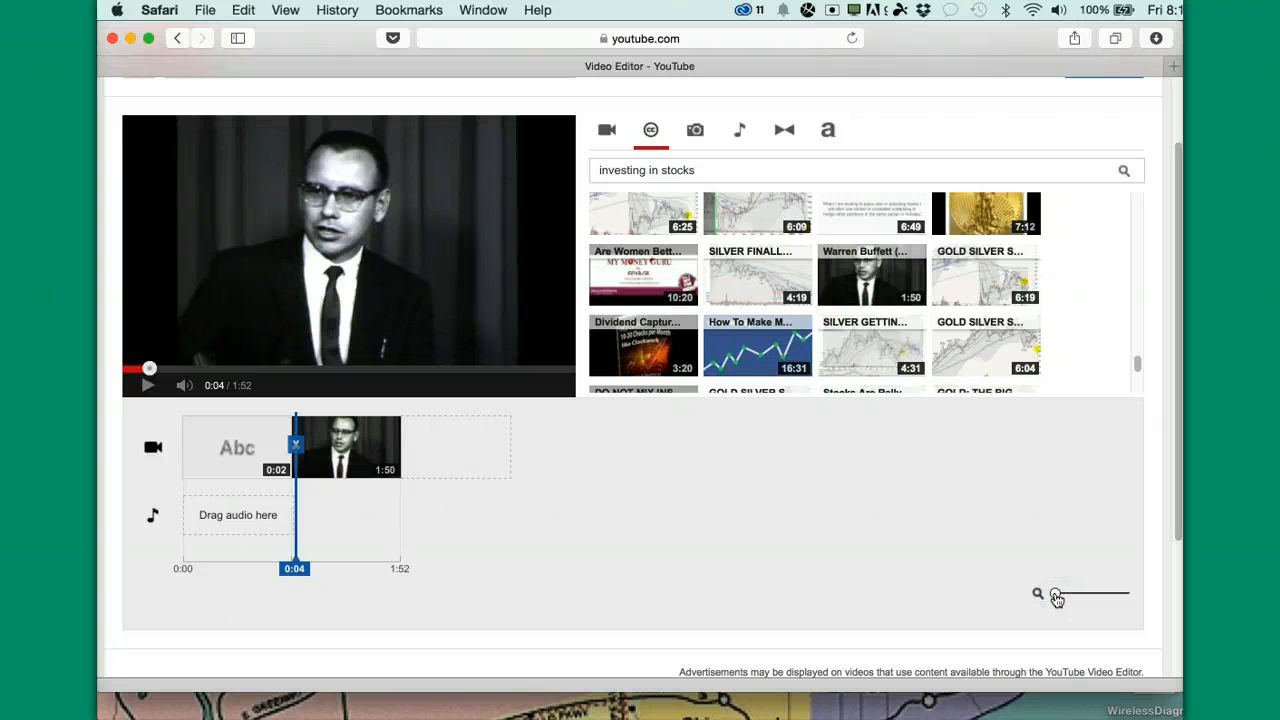
- Try a closer timeline zoom, return to the full overview, and move the playhead to the project's end at 1:52
{"action": "left_click_drag", "start_coordinate": [1056, 597], "coordinate": [1075, 600]}
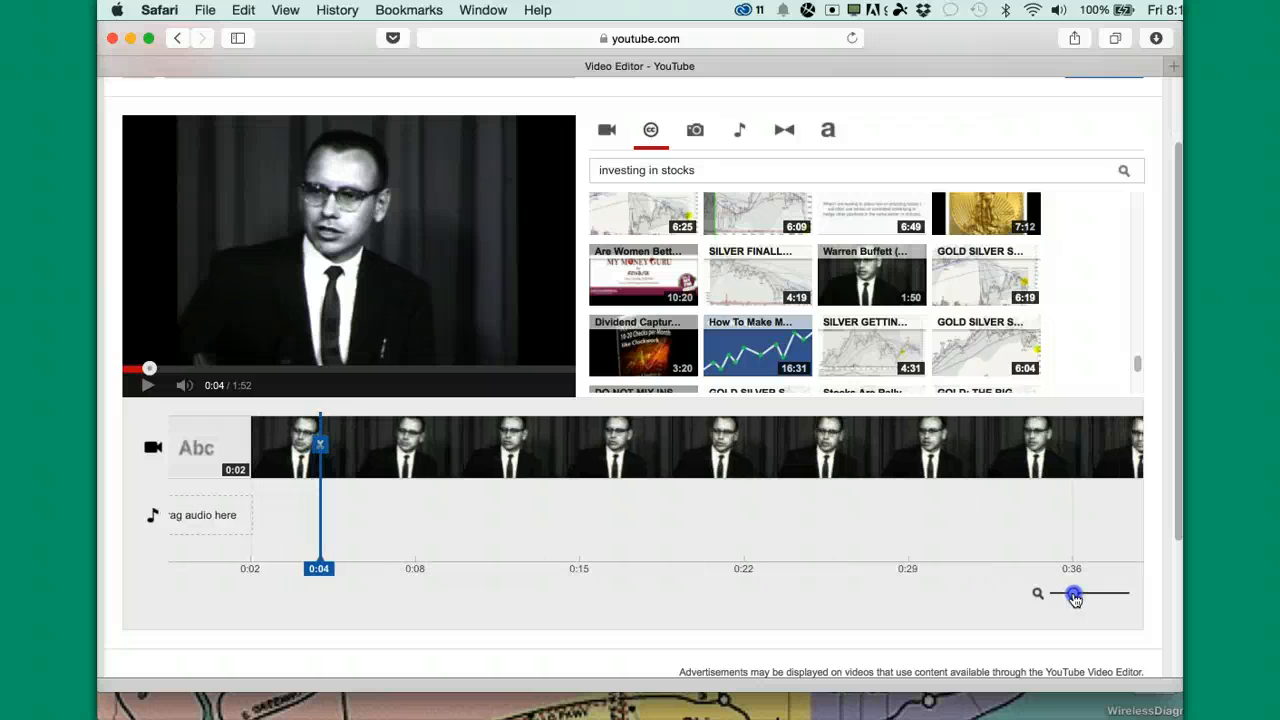
{"action": "left_click", "coordinate": [320, 456]}
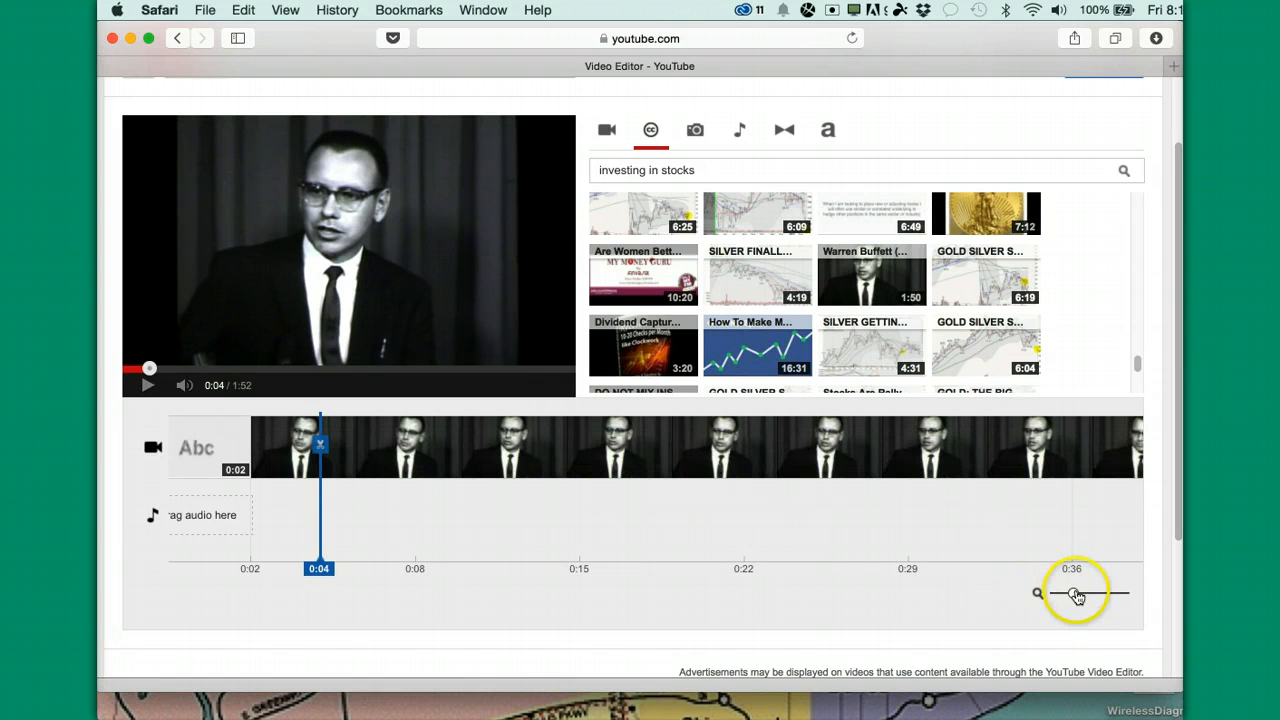
{"action": "left_click_drag", "start_coordinate": [1075, 594], "coordinate": [1055, 594]}
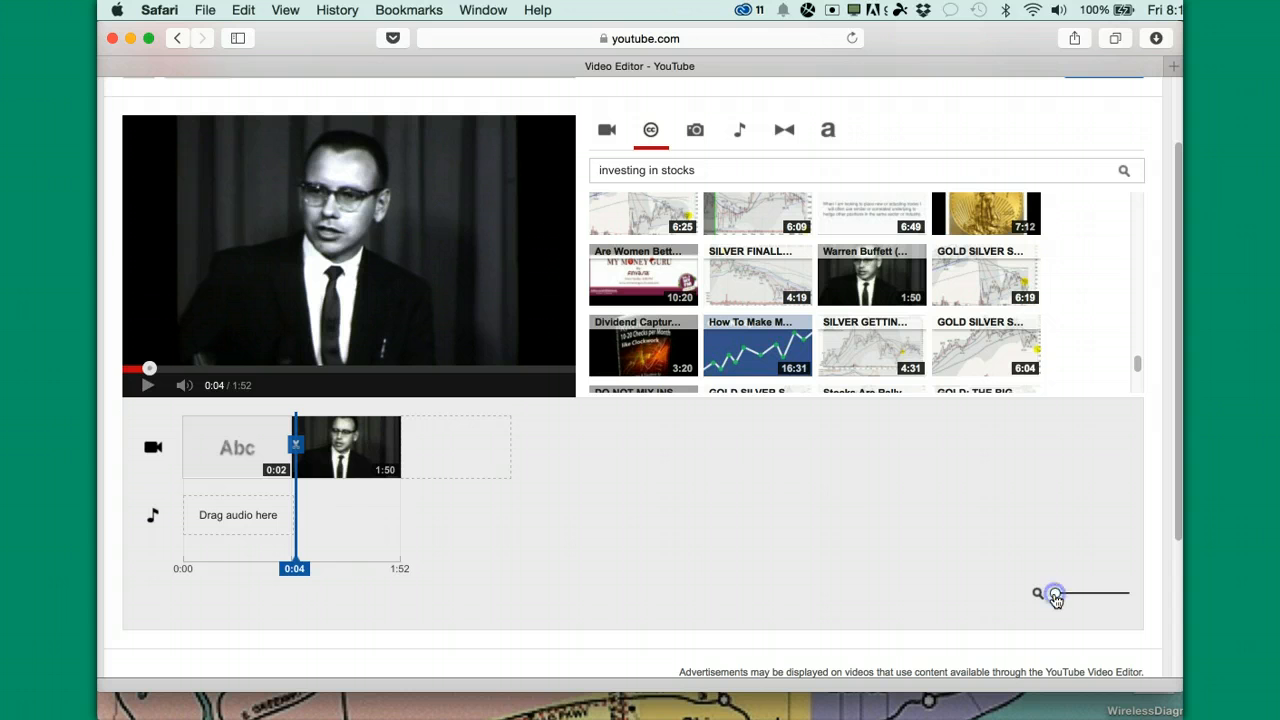
{"action": "mouse_move", "coordinate": [399, 454]}
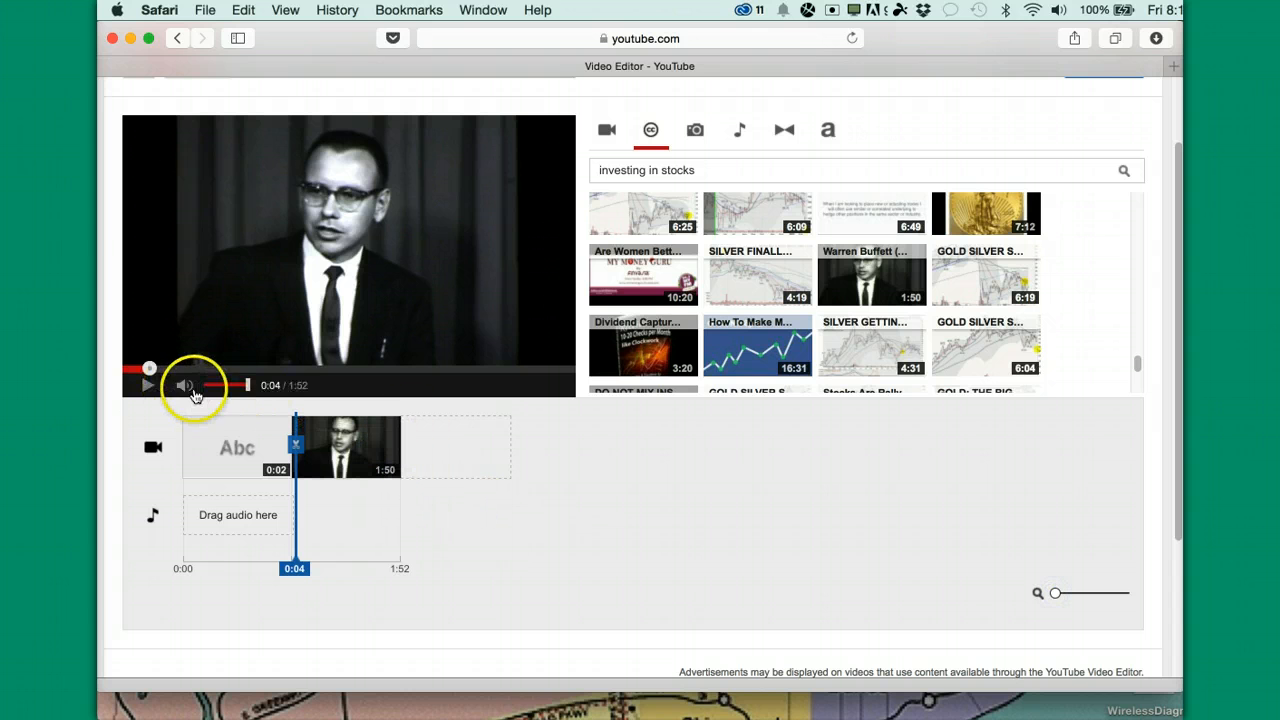
{"action": "left_click_drag", "start_coordinate": [155, 378], "coordinate": [571, 378]}
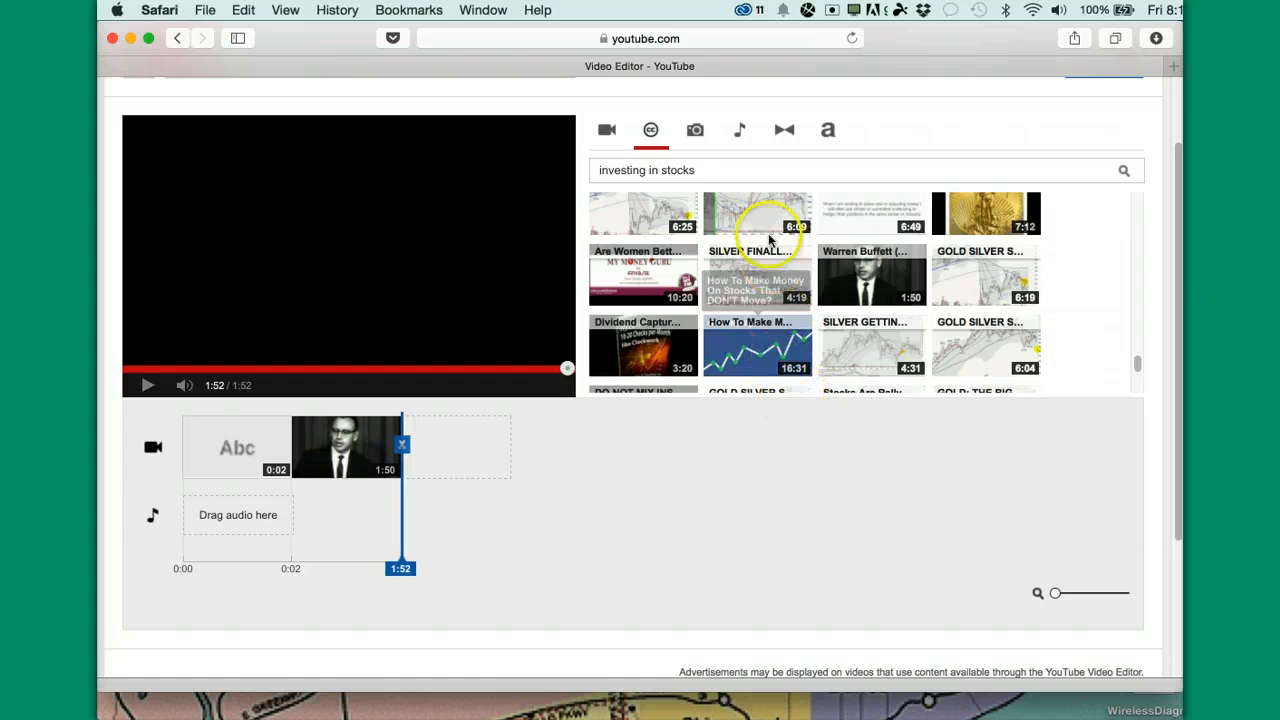
- Add a Barn Door transition after the Warren Buffett clip, pause the preview, and close the transition settings
{"action": "scroll", "coordinate": [914, 278], "scroll_direction": "up", "scroll_amount": 10}
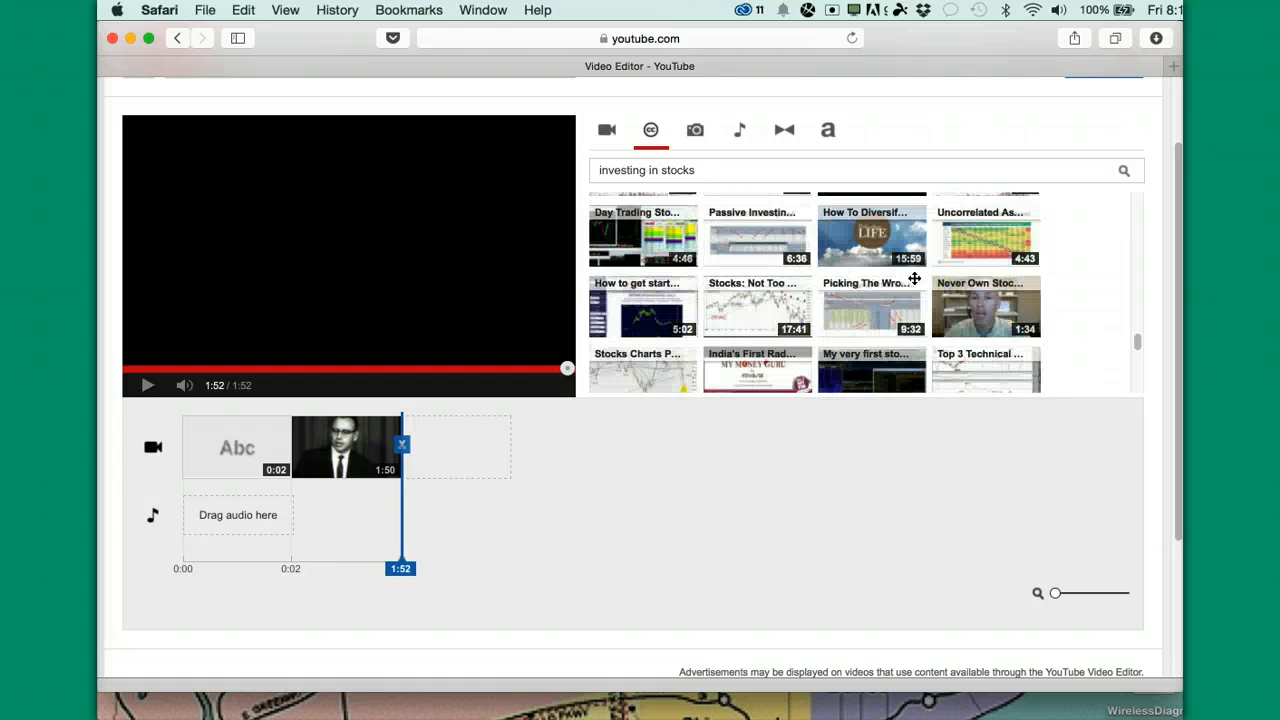
{"action": "scroll", "coordinate": [914, 278], "scroll_direction": "up", "scroll_amount": 5}
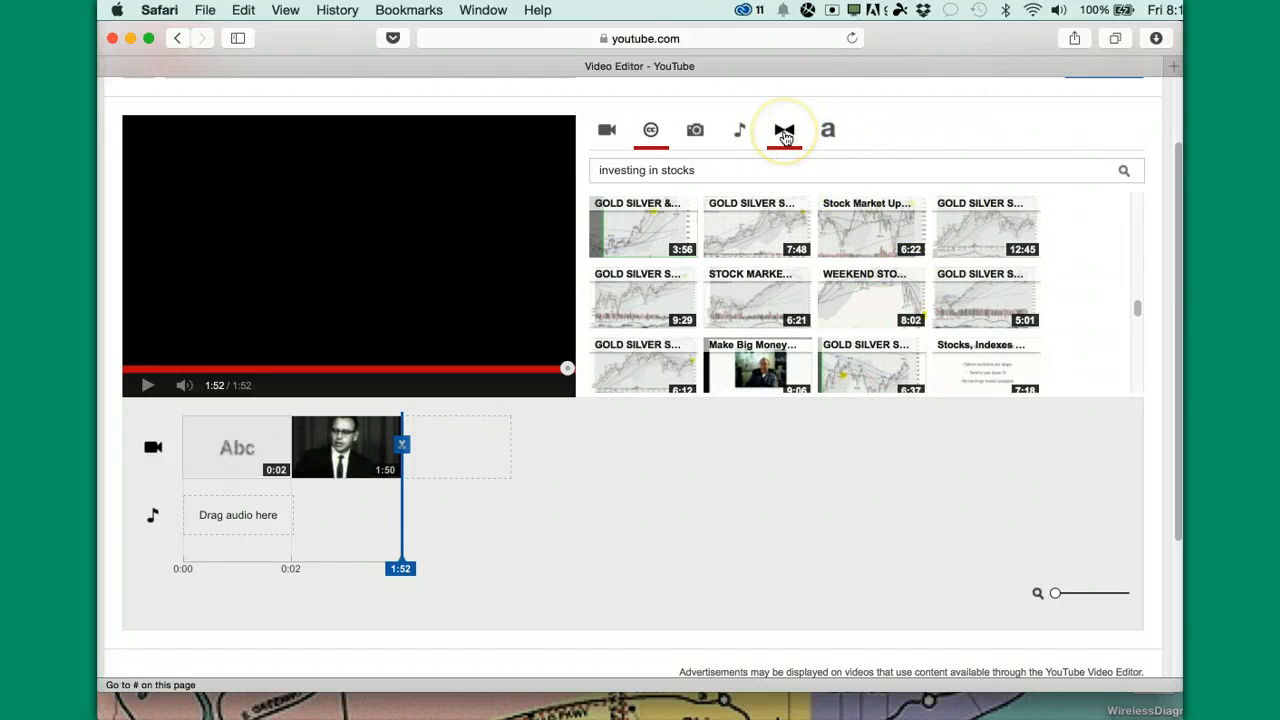
{"action": "left_click", "coordinate": [784, 132]}
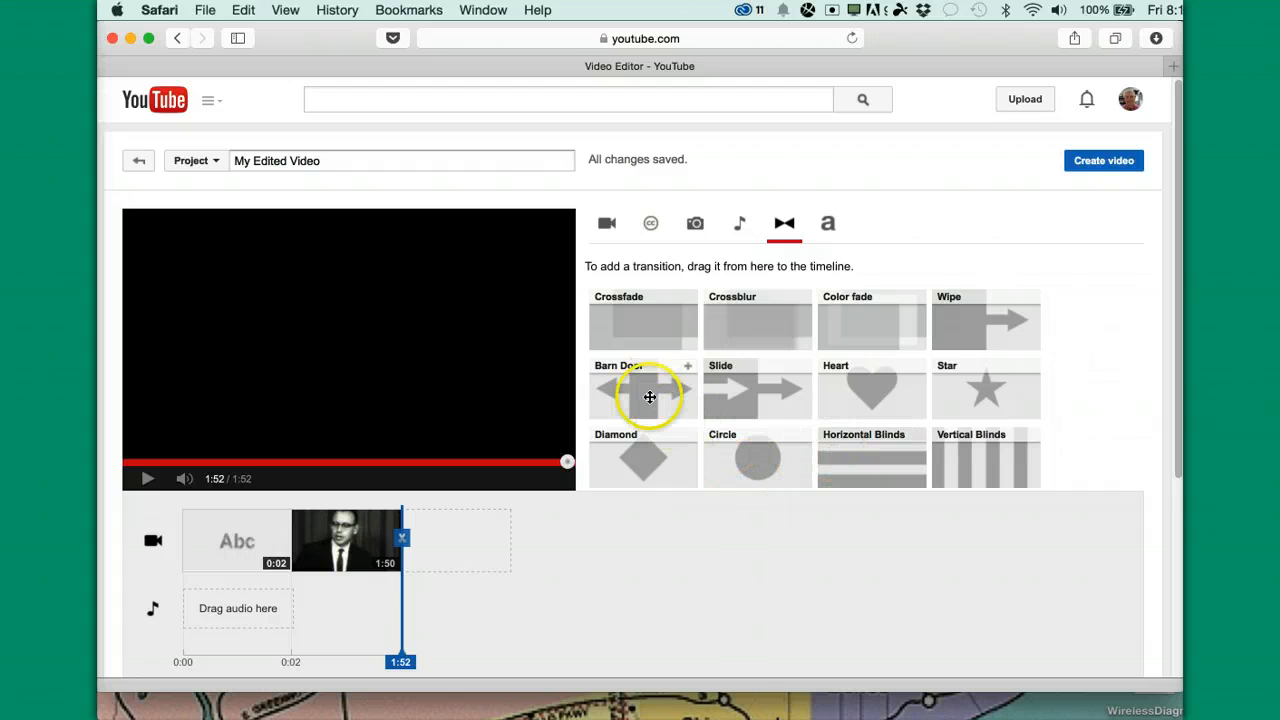
{"action": "left_click_drag", "start_coordinate": [644, 391], "coordinate": [449, 540]}
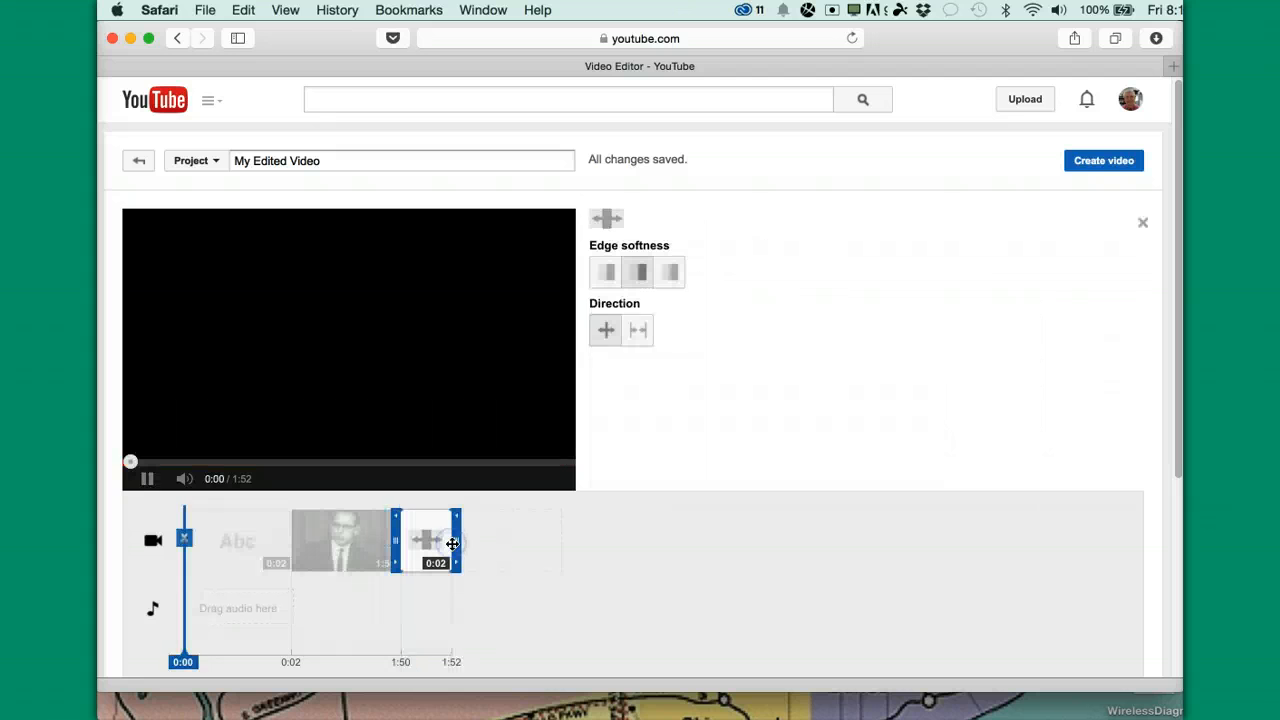
{"action": "left_click", "coordinate": [443, 543]}
{"action": "left_click", "coordinate": [683, 628]}
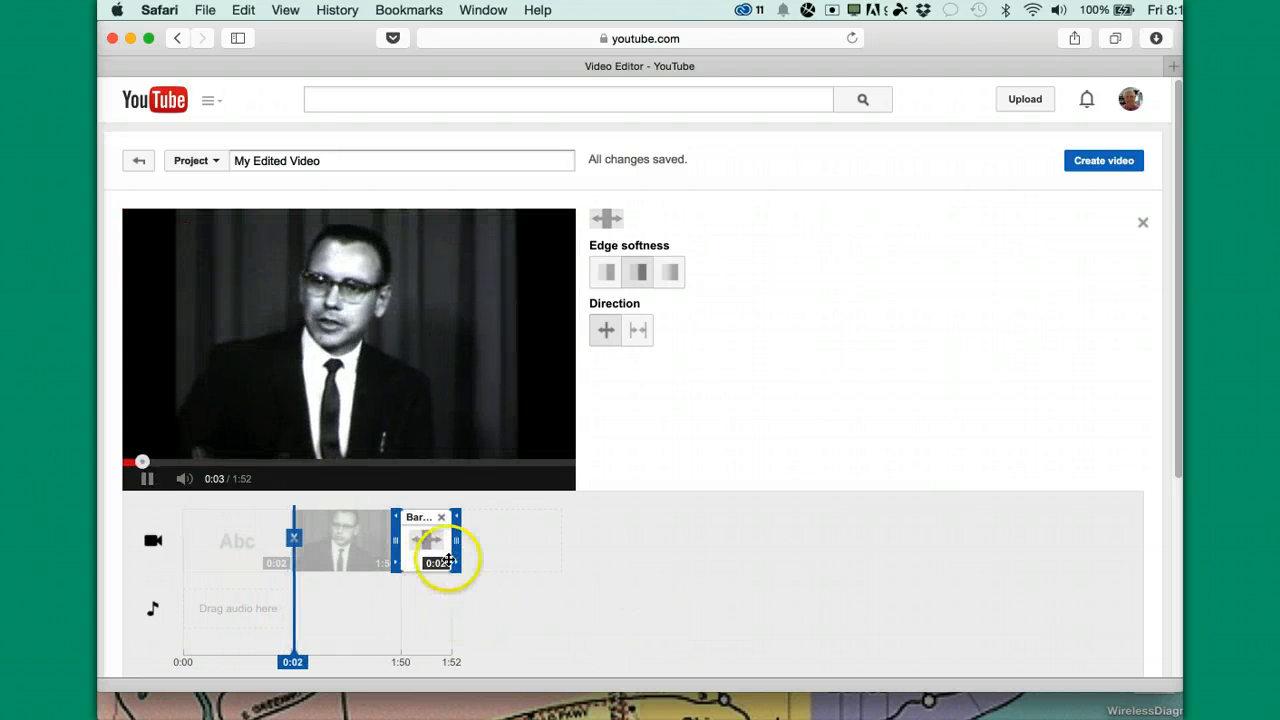
{"action": "left_click", "coordinate": [145, 479]}
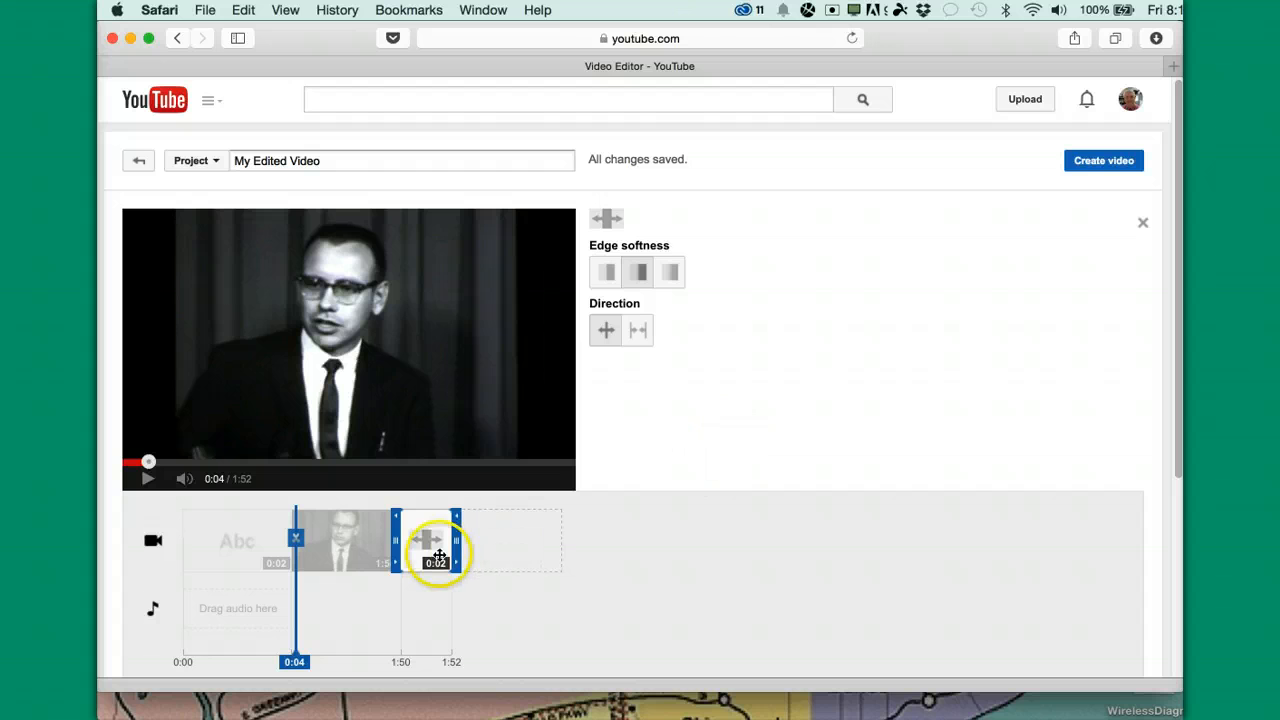
{"action": "left_click", "coordinate": [1141, 225]}
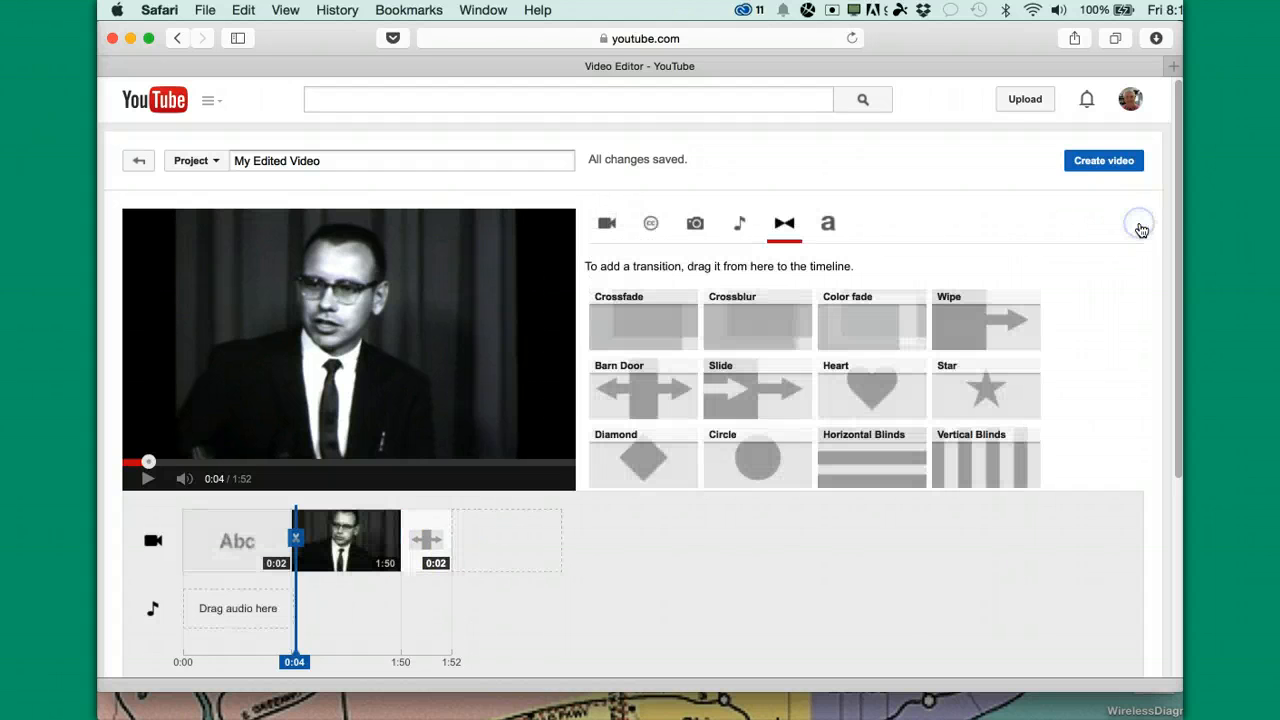
- Find the 2:29 "What is a Stock?" clip among the Creative Commons videos and add it to the video track after the Barn Door transition
{"action": "left_click", "coordinate": [452, 538]}
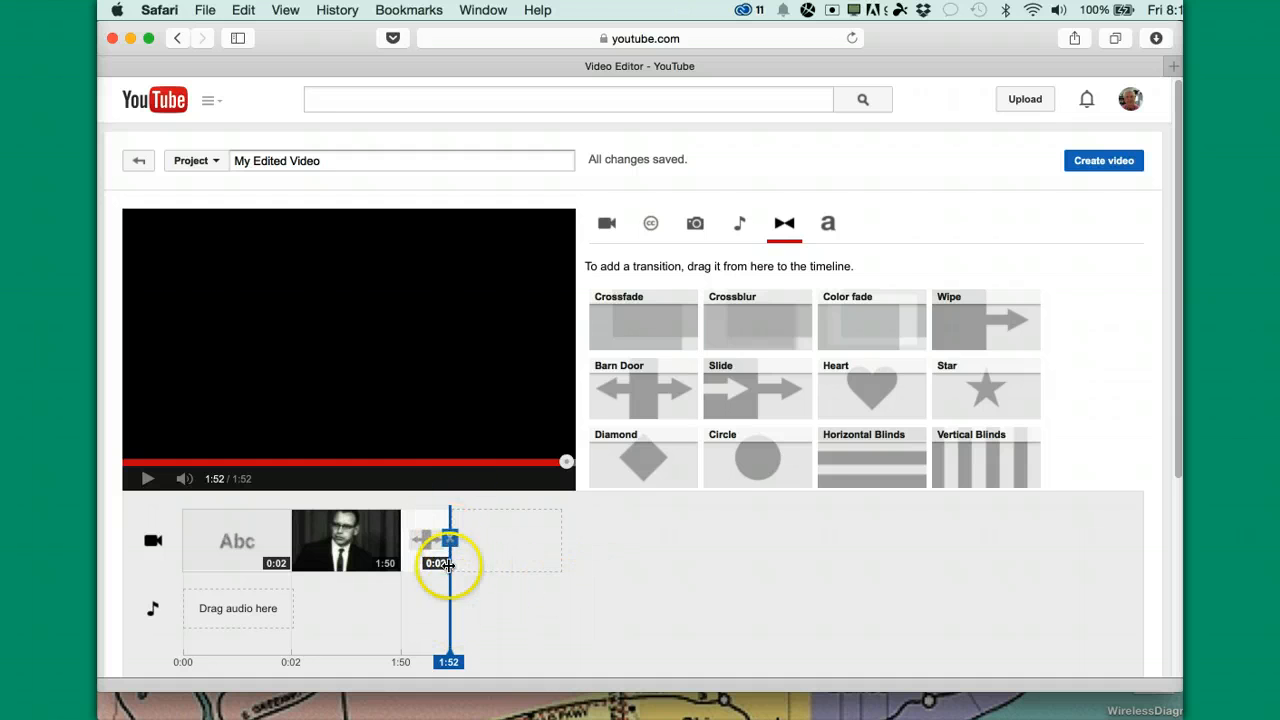
{"action": "left_click", "coordinate": [651, 234]}
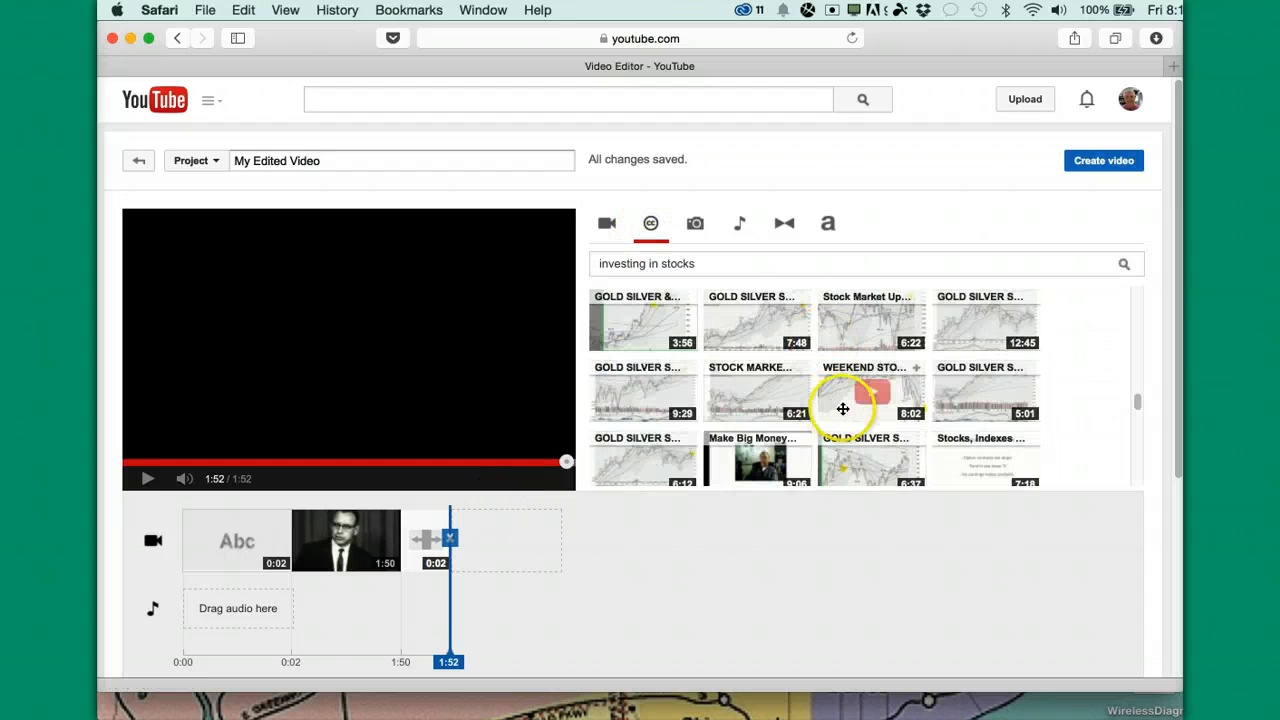
{"action": "scroll", "coordinate": [843, 408], "scroll_direction": "down", "scroll_amount": 6}
{"action": "scroll", "coordinate": [843, 408], "scroll_direction": "down", "scroll_amount": 8}
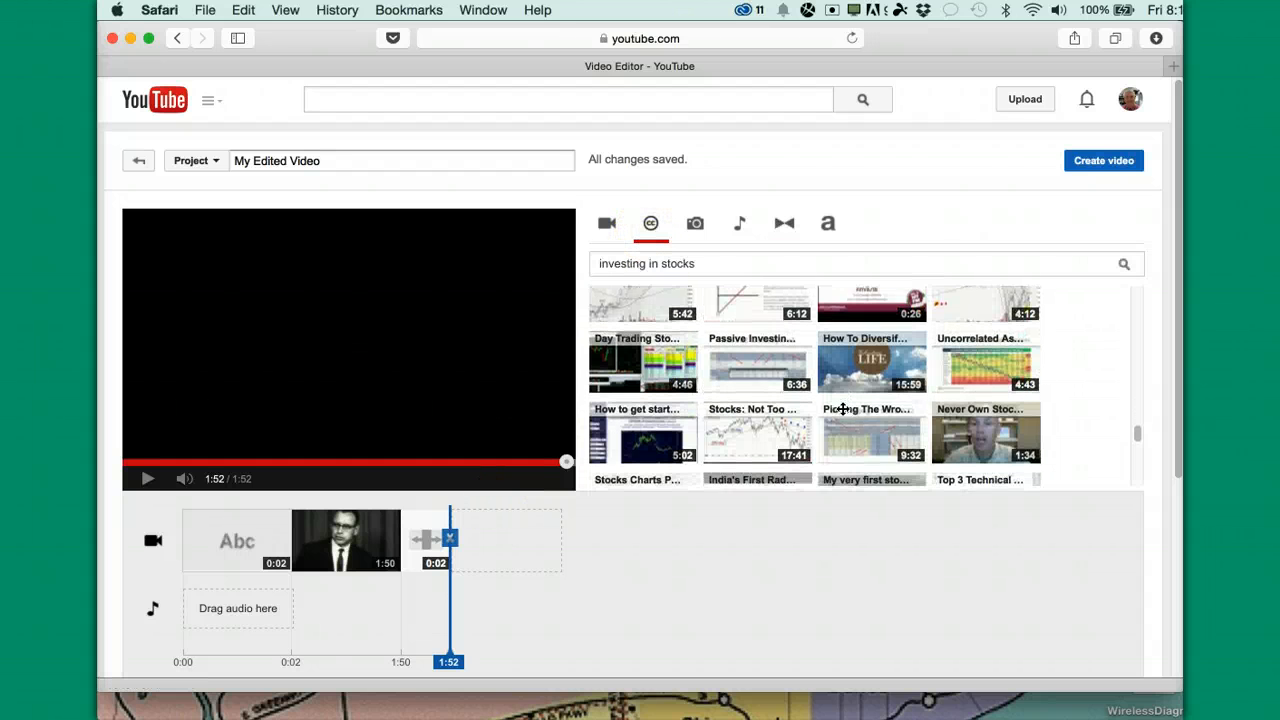
{"action": "scroll", "coordinate": [843, 408], "scroll_direction": "down", "scroll_amount": 8}
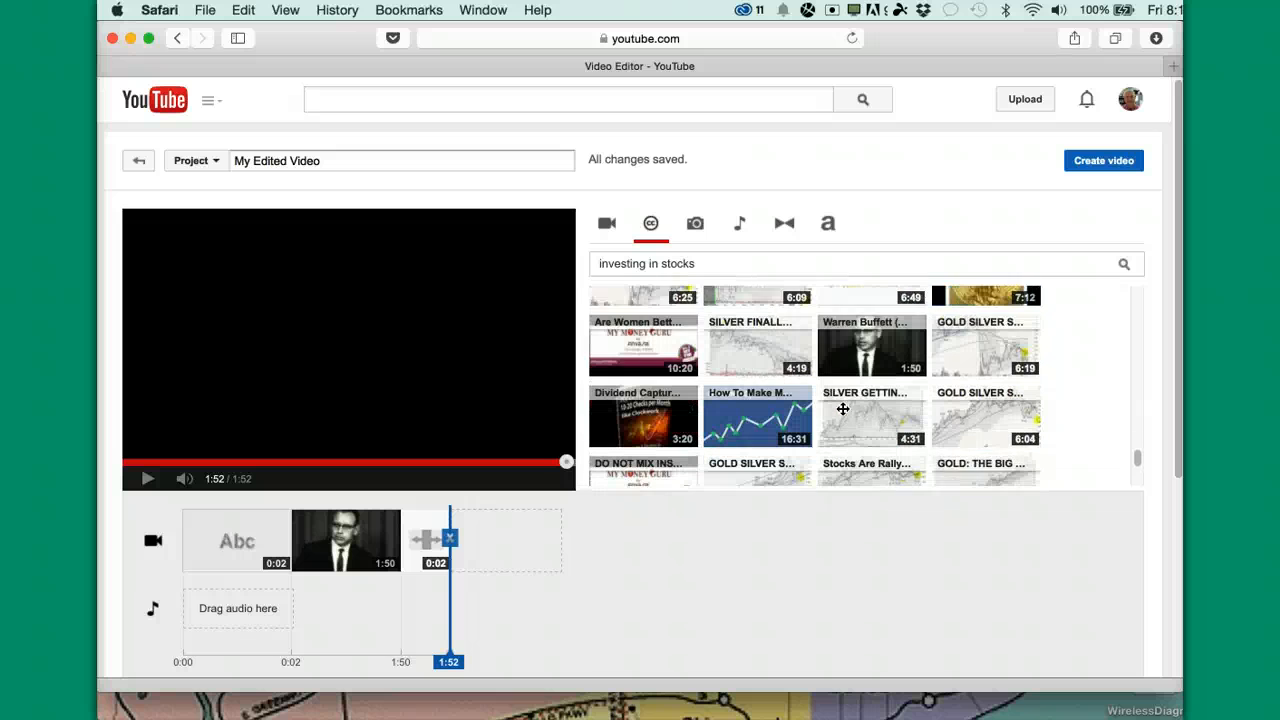
{"action": "scroll", "coordinate": [843, 408], "scroll_direction": "up", "scroll_amount": 20}
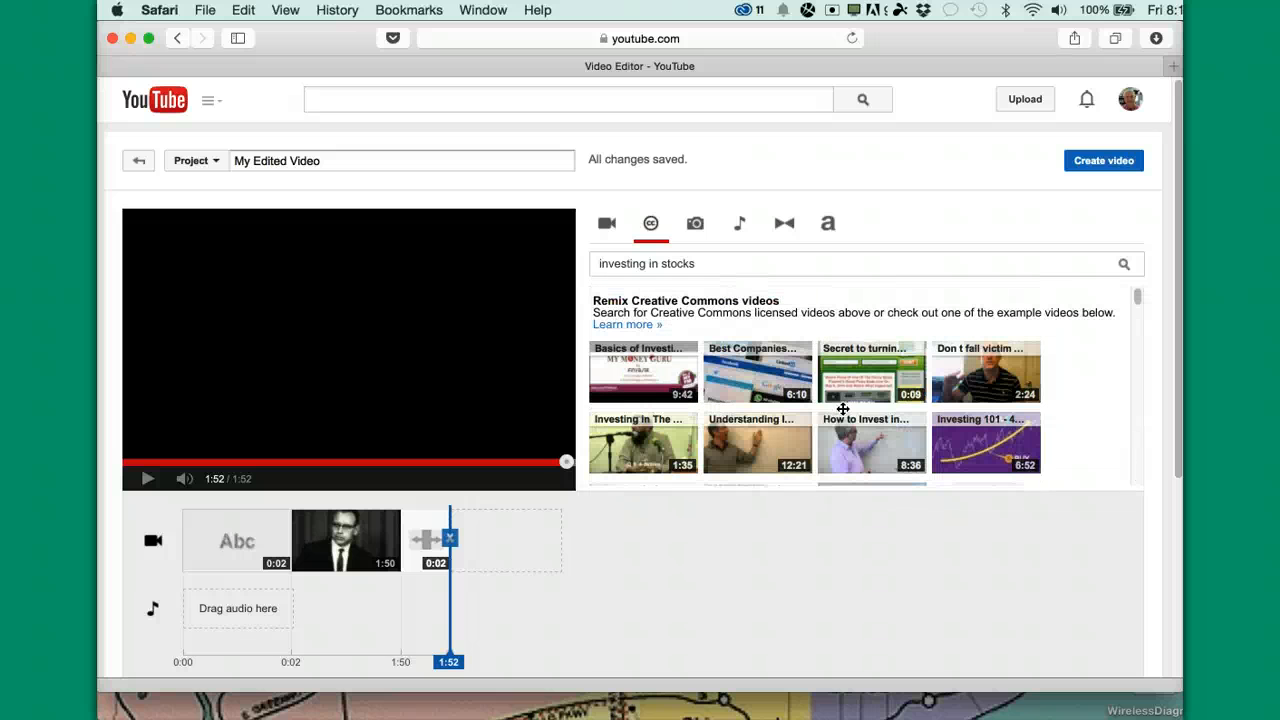
{"action": "scroll", "coordinate": [896, 416], "scroll_direction": "down", "scroll_amount": 4}
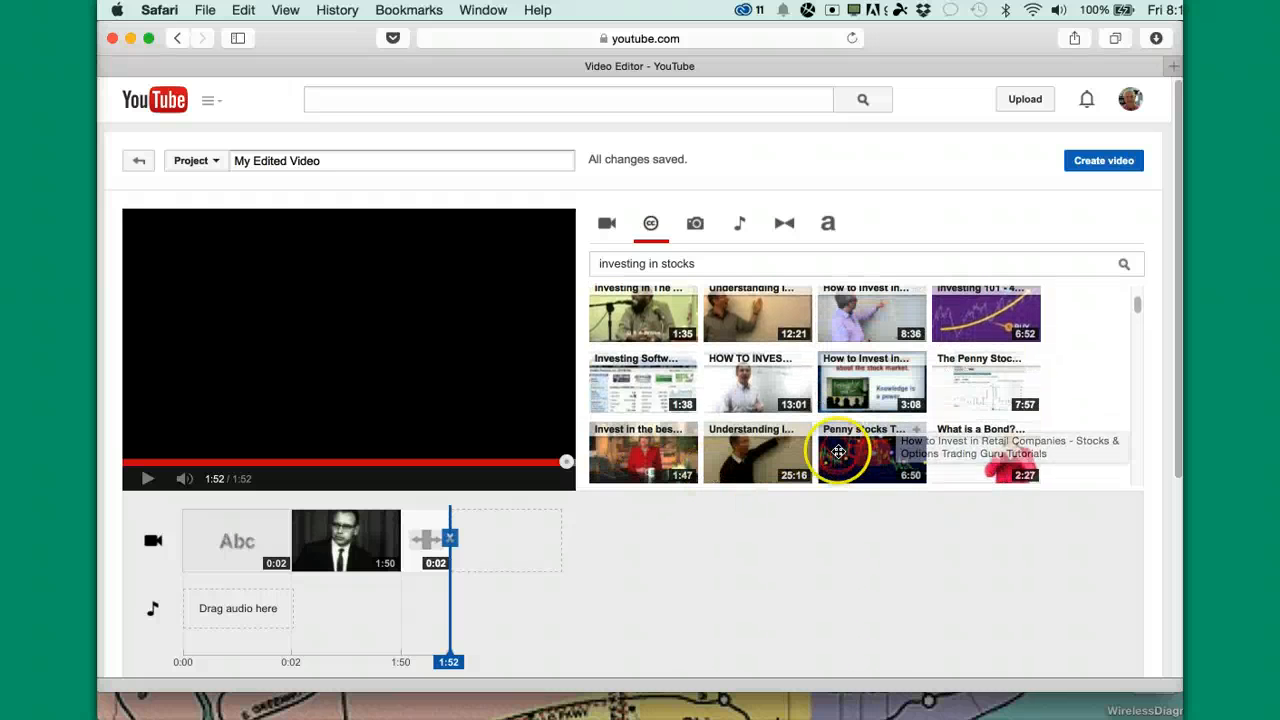
{"action": "scroll", "coordinate": [873, 432], "scroll_direction": "down", "scroll_amount": 3}
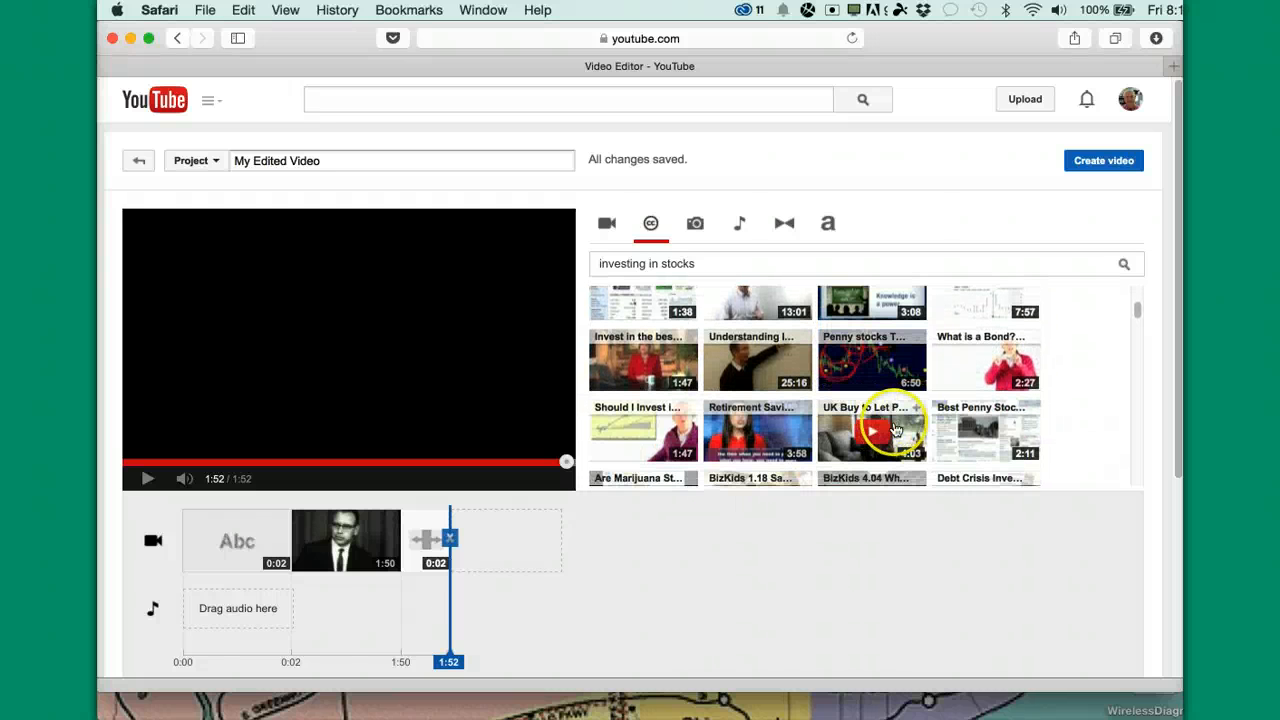
{"action": "scroll", "coordinate": [898, 440], "scroll_direction": "down", "scroll_amount": 5}
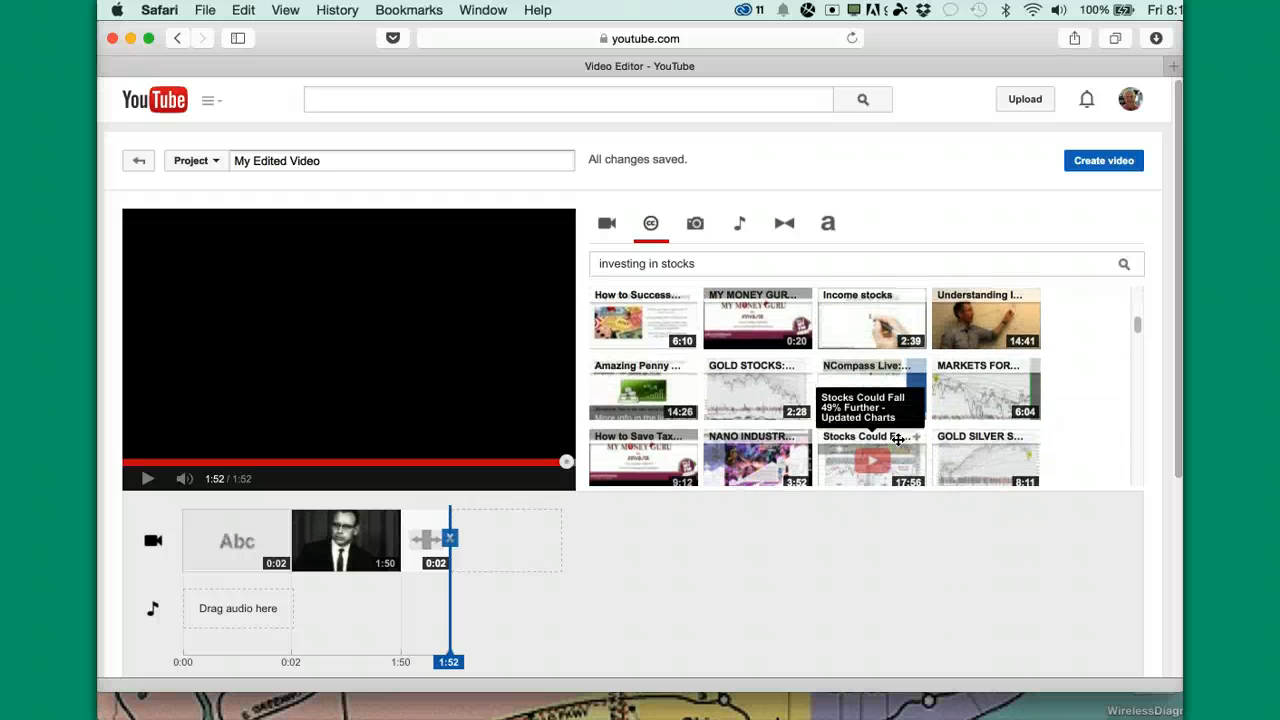
{"action": "scroll", "coordinate": [898, 440], "scroll_direction": "down", "scroll_amount": 5}
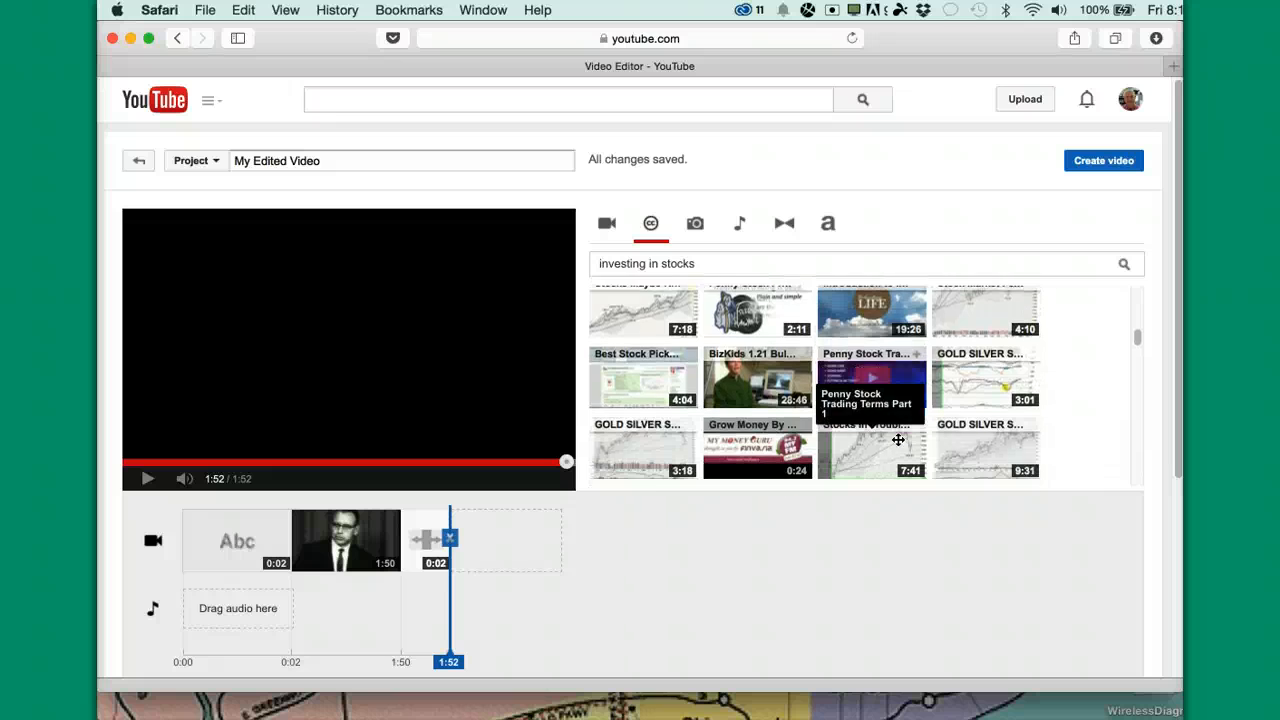
{"action": "scroll", "coordinate": [898, 440], "scroll_direction": "down", "scroll_amount": 4}
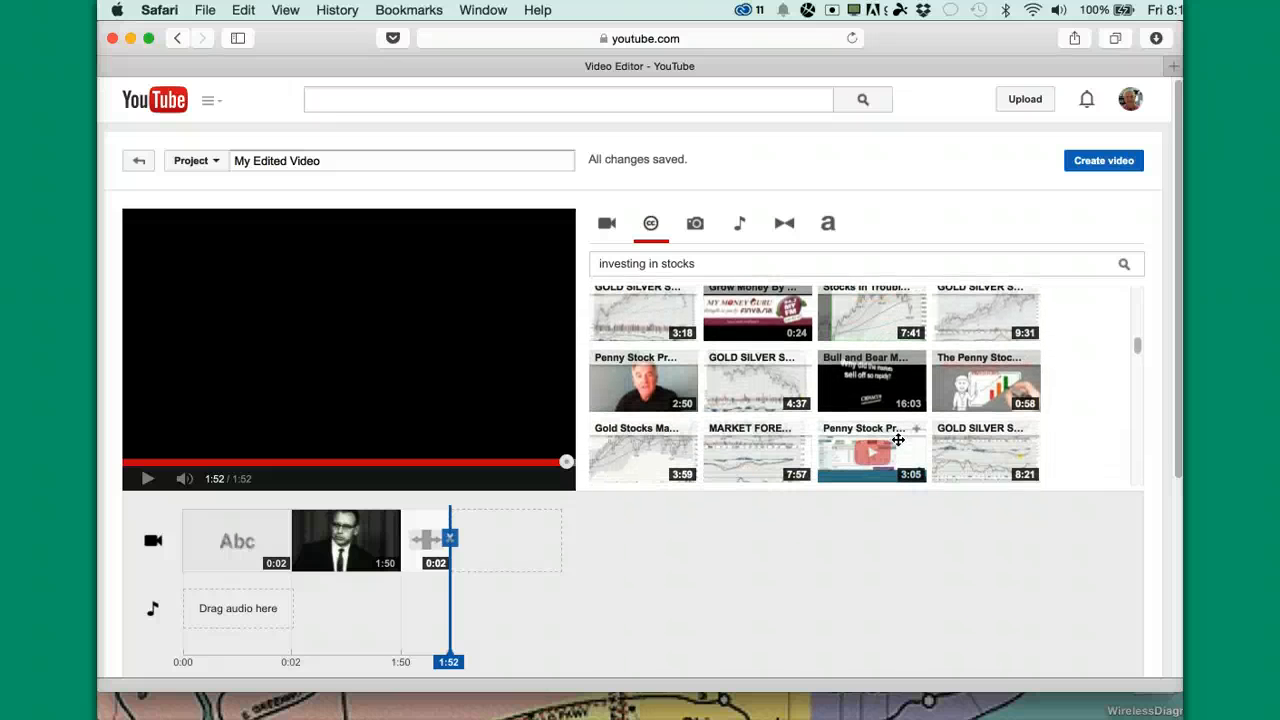
{"action": "scroll", "coordinate": [898, 440], "scroll_direction": "down", "scroll_amount": 3}
{"action": "scroll", "coordinate": [898, 440], "scroll_direction": "down", "scroll_amount": 1}
{"action": "left_click", "coordinate": [970, 404]}
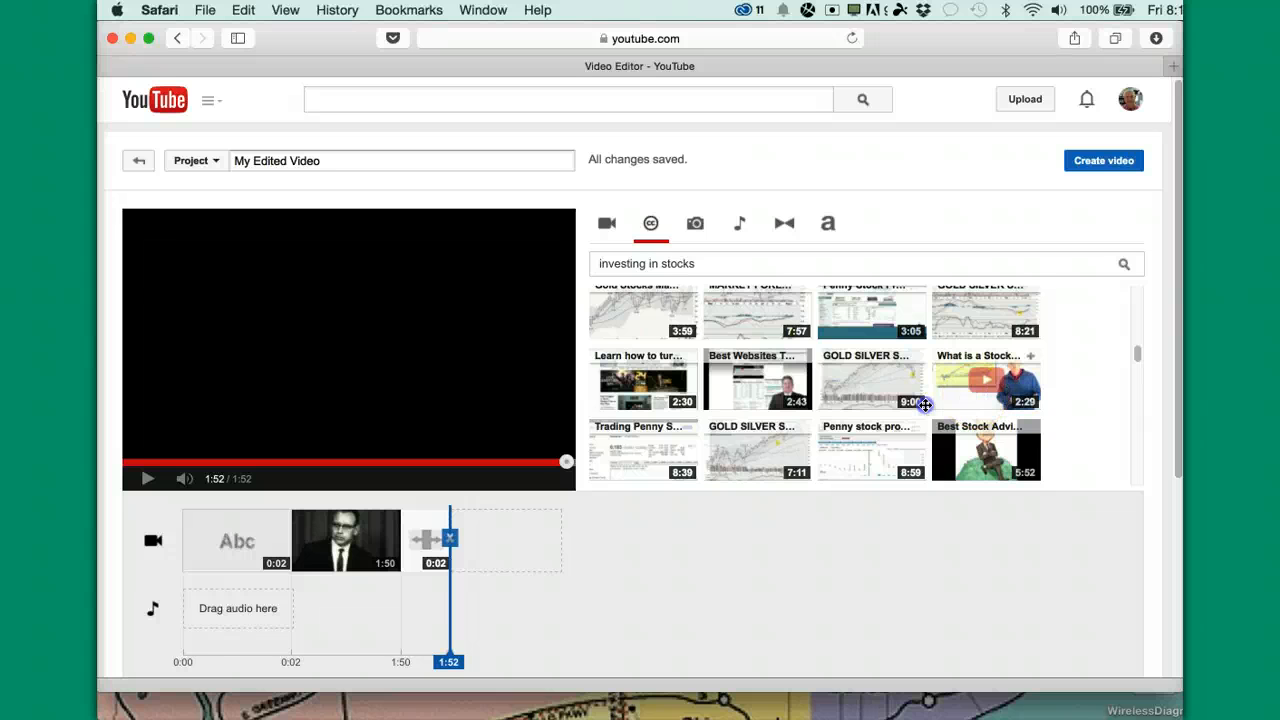
{"action": "left_click_drag", "start_coordinate": [925, 404], "coordinate": [505, 543]}
{"action": "left_click", "coordinate": [505, 543]}
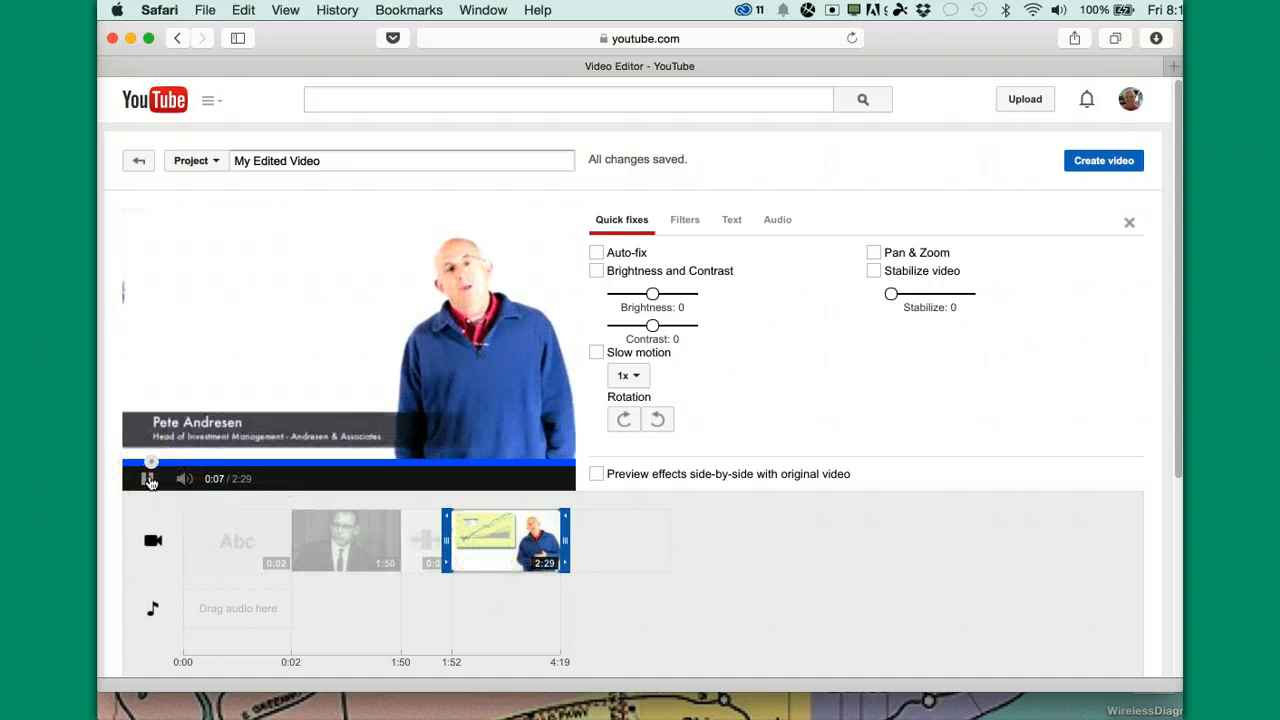
- Pause the preview of the "What is a Stock?" clip and rewind it to 0:00
{"action": "left_click", "coordinate": [151, 482]}
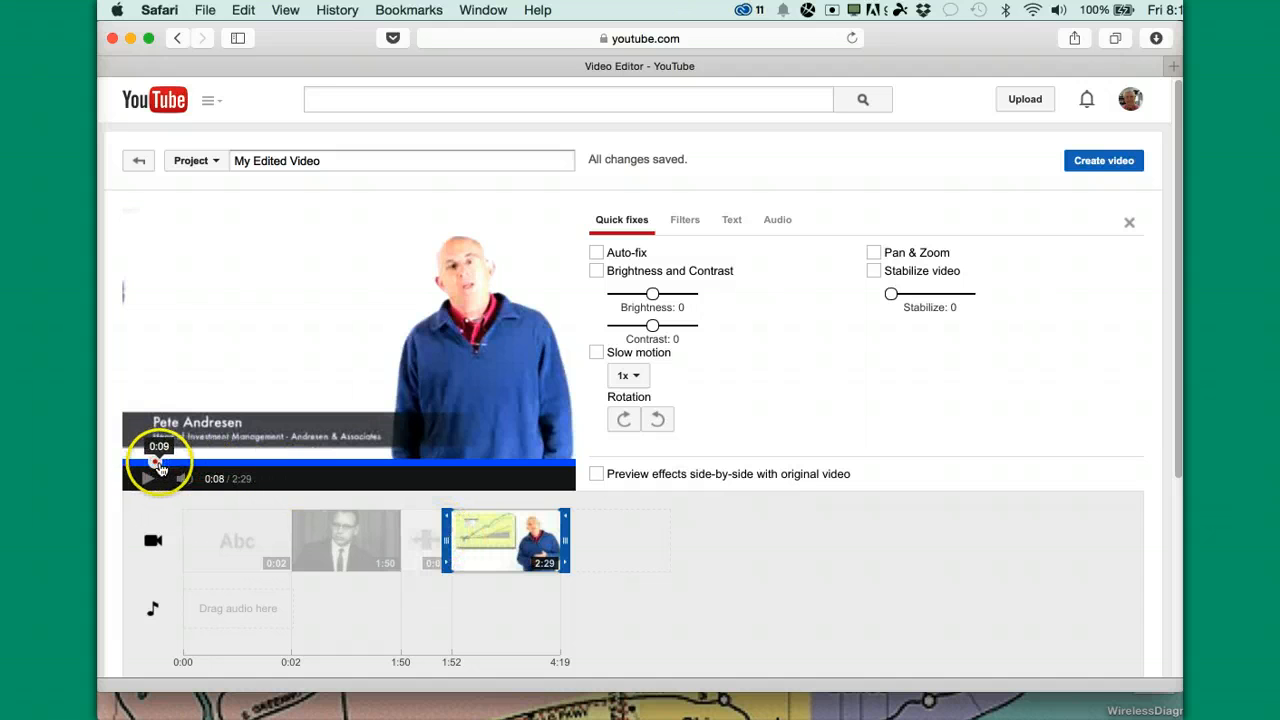
{"action": "left_click", "coordinate": [159, 464]}
{"action": "left_click_drag", "start_coordinate": [137, 465], "coordinate": [128, 464]}
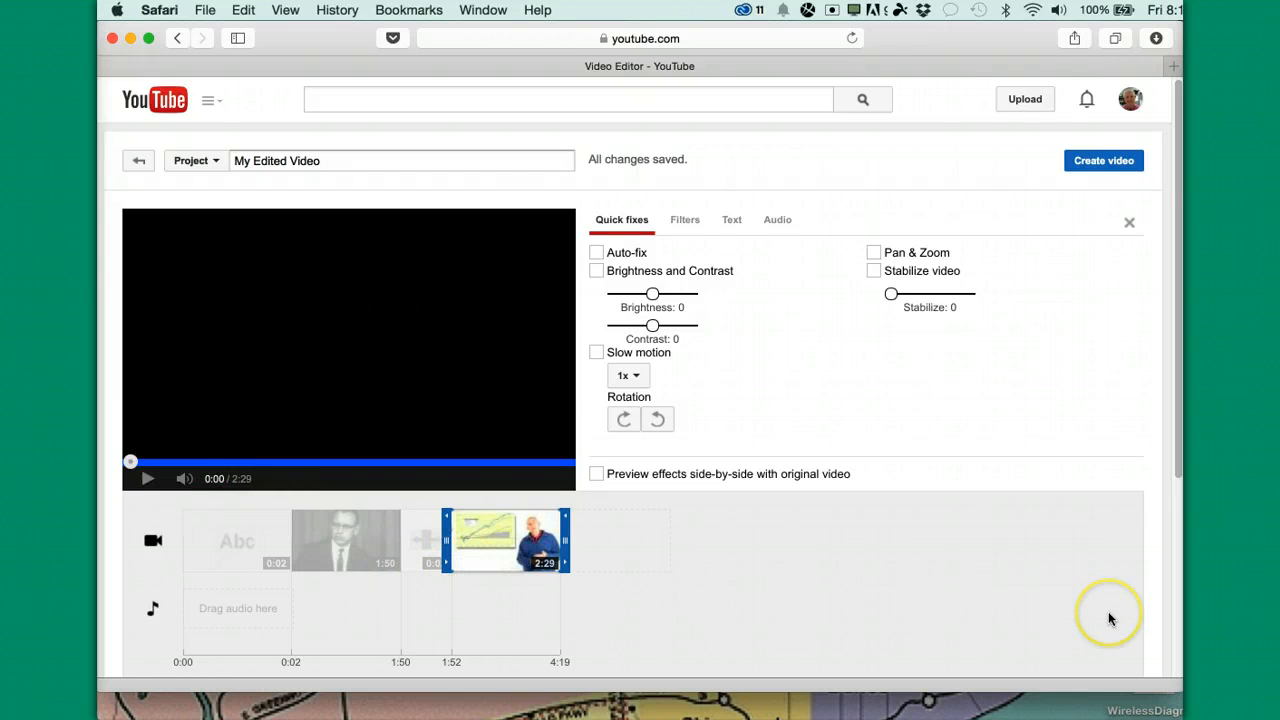
- Trim the black opening off the start of the "What is a Stock?" clip on an enlarged timeline and pause its preview
{"action": "scroll", "coordinate": [1108, 618], "scroll_direction": "down", "scroll_amount": 3}
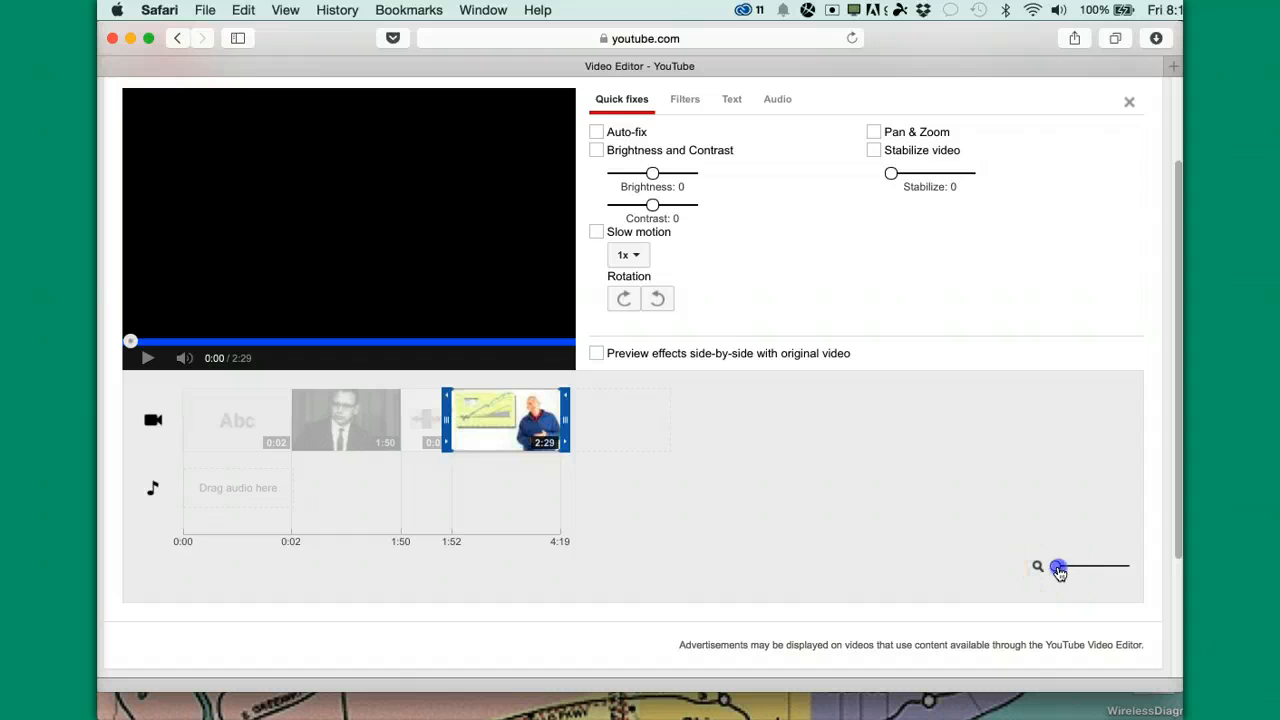
{"action": "mouse_move", "coordinate": [1077, 568]}
{"action": "left_mouse_down"}
{"action": "mouse_move", "coordinate": [1108, 563]}
{"action": "mouse_move", "coordinate": [1097, 563]}
{"action": "left_mouse_up"}
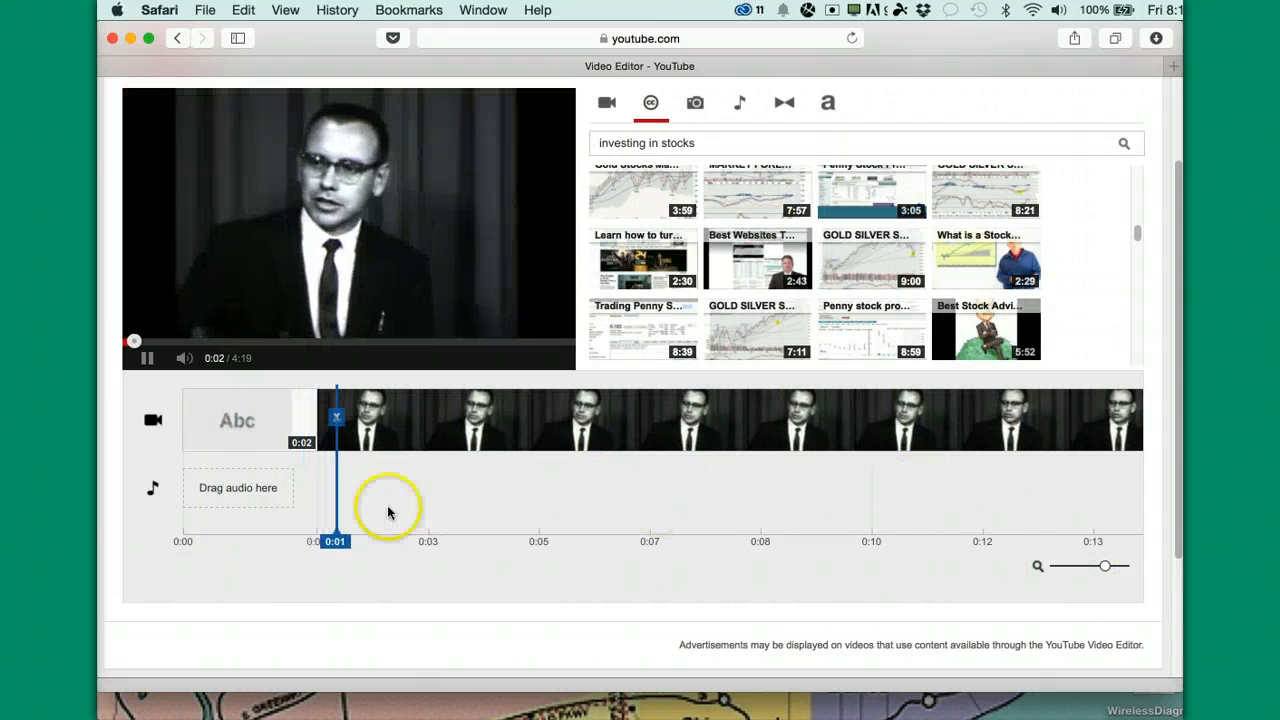
{"action": "left_click", "coordinate": [147, 358]}
{"action": "scroll", "coordinate": [744, 480], "scroll_direction": "right", "scroll_amount": 15}
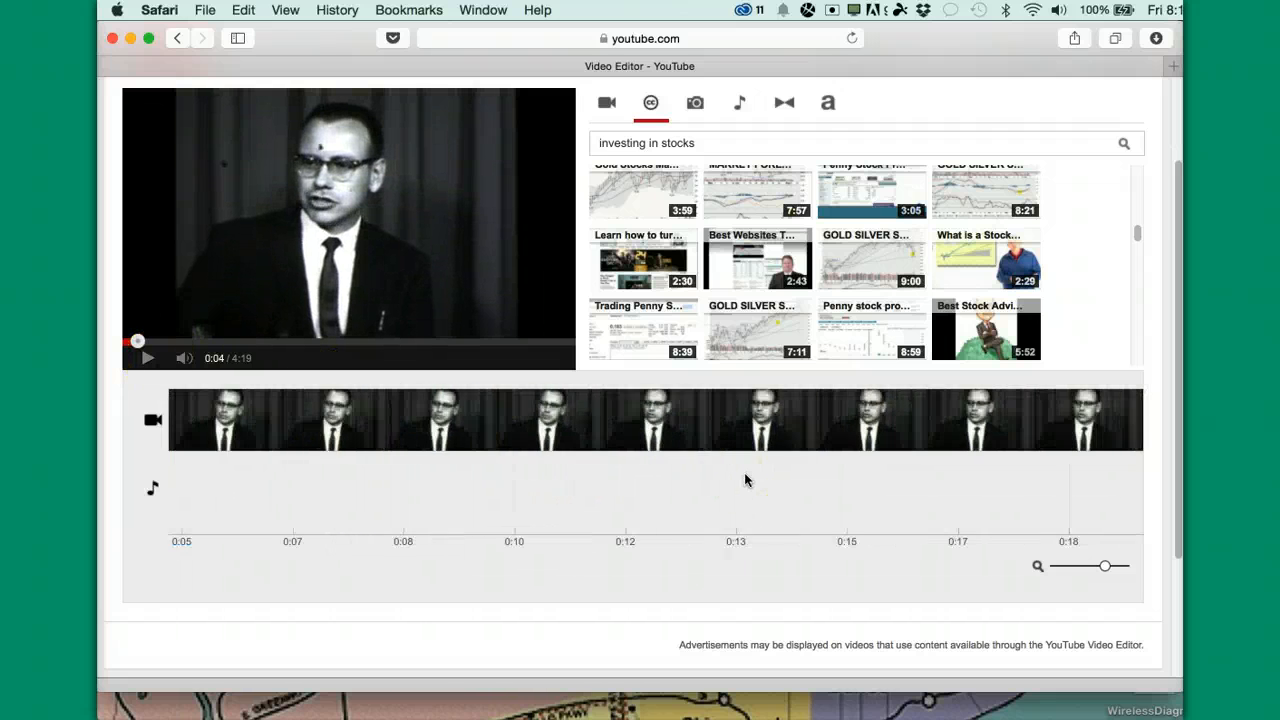
{"action": "scroll", "coordinate": [744, 480], "scroll_direction": "right", "scroll_amount": 5}
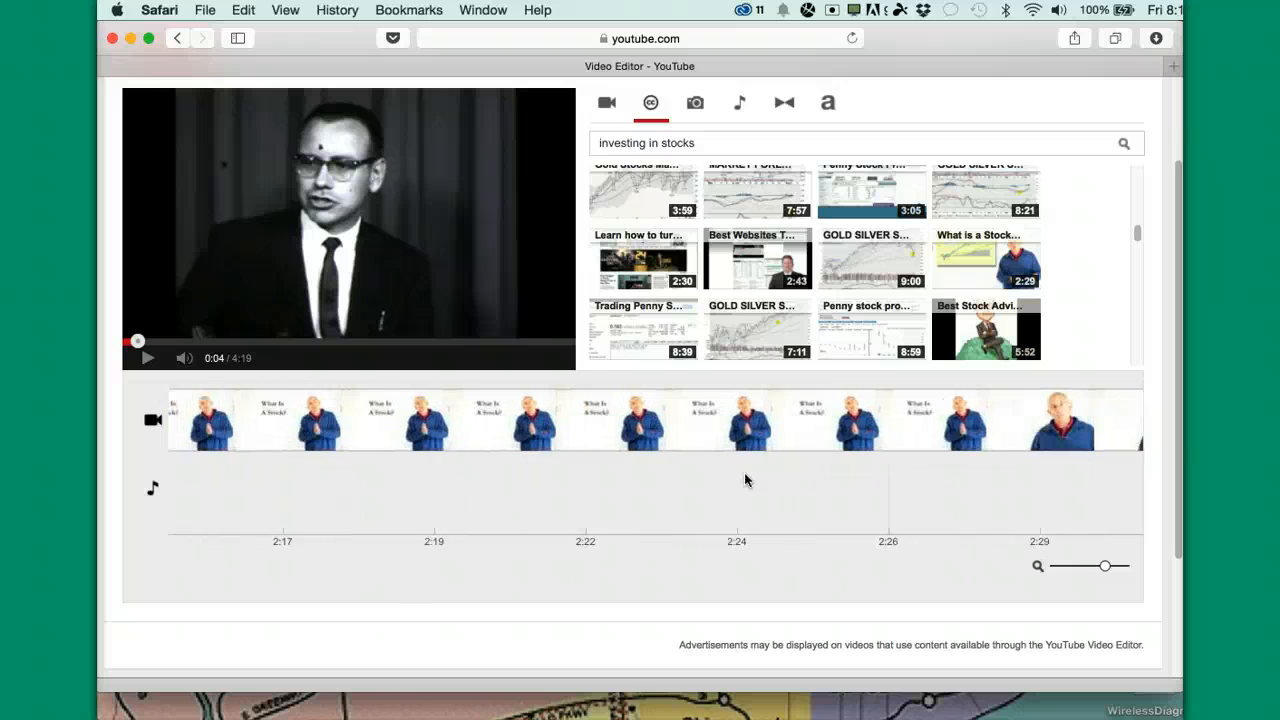
{"action": "scroll", "coordinate": [744, 480], "scroll_direction": "left", "scroll_amount": 8}
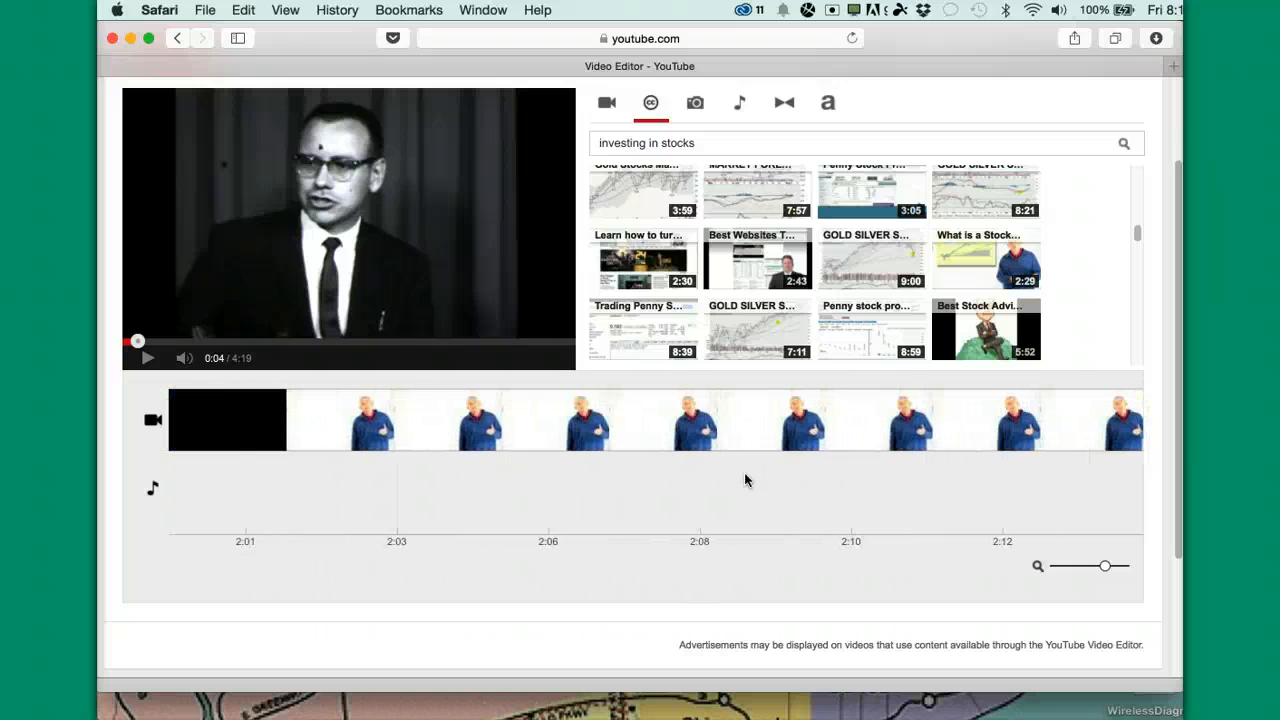
{"action": "left_click", "coordinate": [394, 468]}
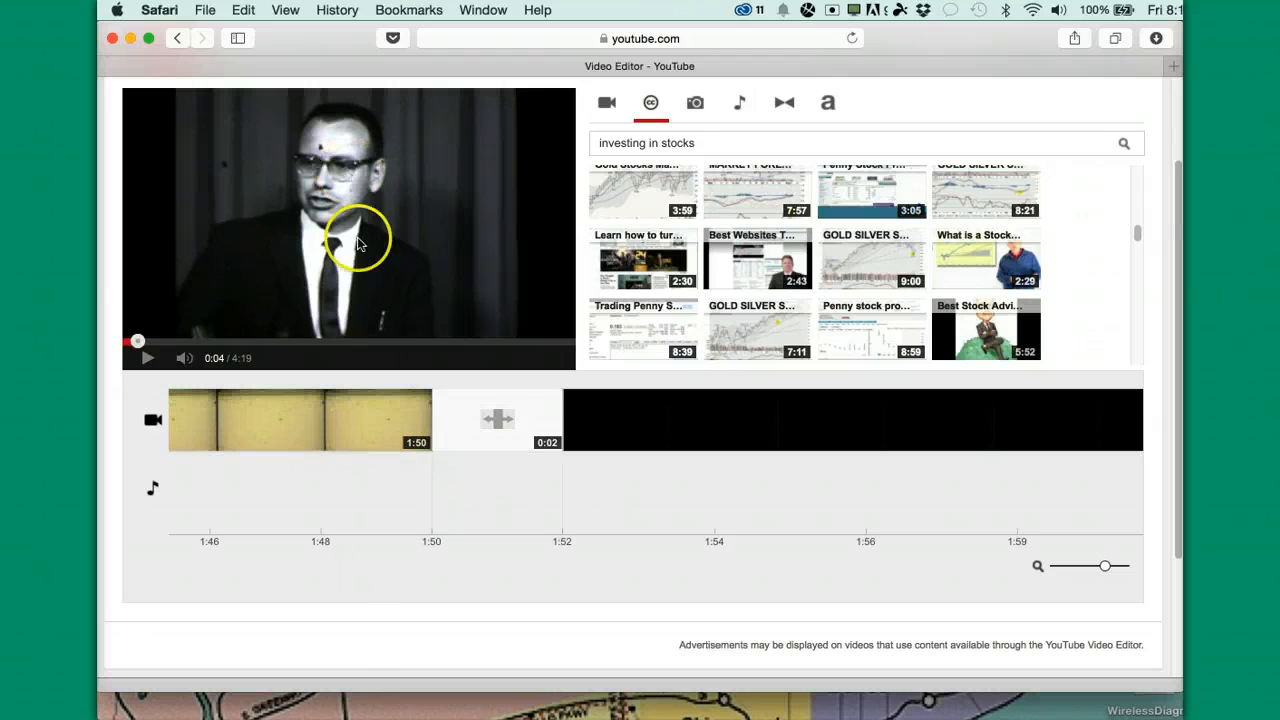
{"action": "scroll", "coordinate": [806, 481], "scroll_direction": "right", "scroll_amount": 3}
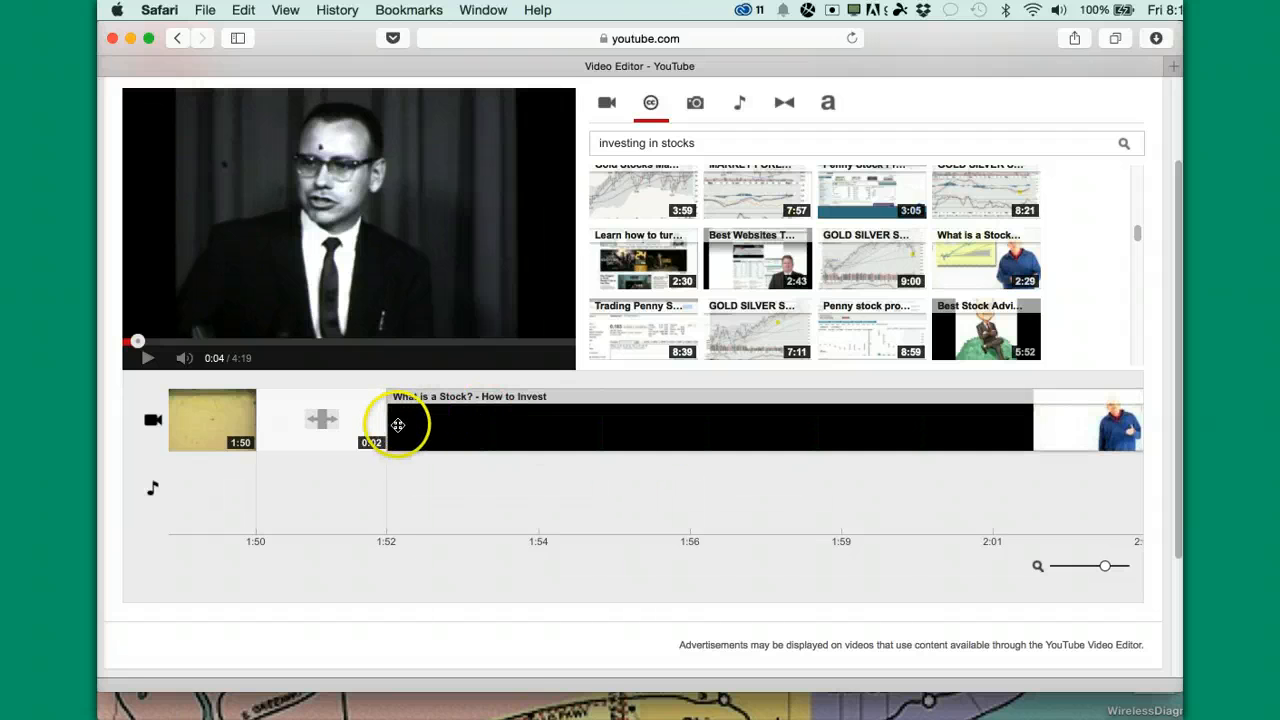
{"action": "left_click", "coordinate": [1033, 425]}
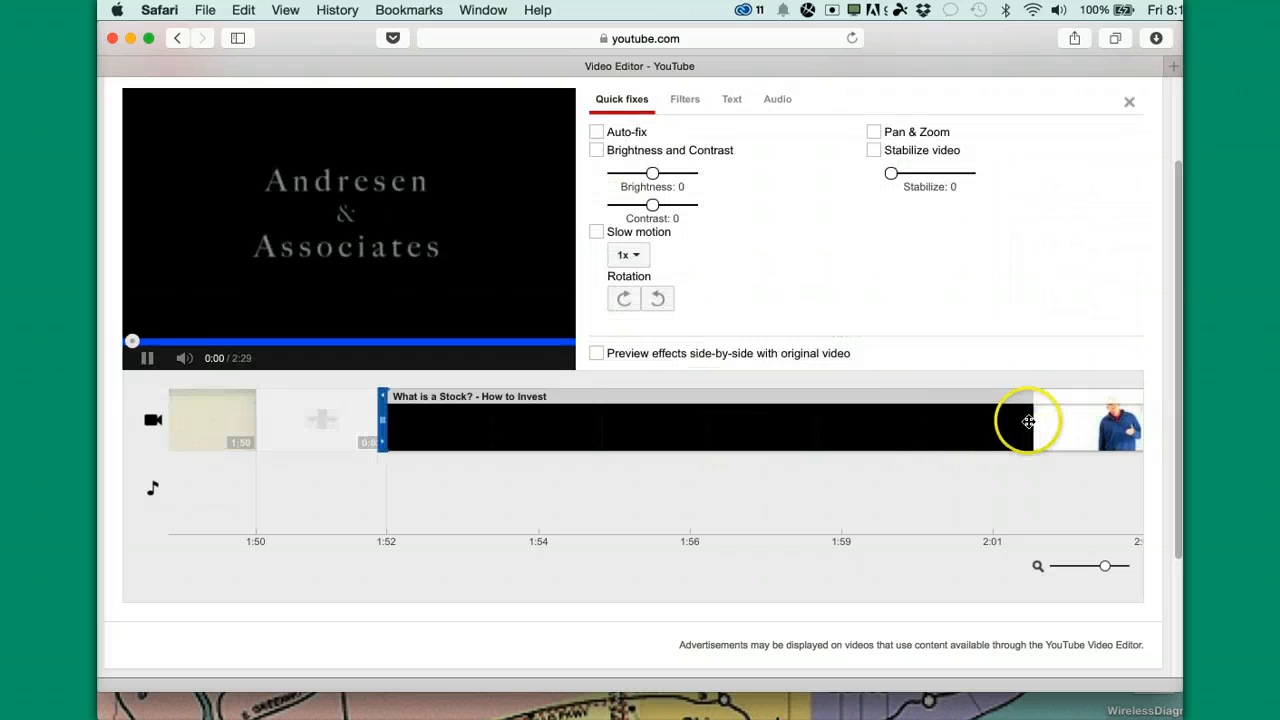
{"action": "left_click_drag", "start_coordinate": [381, 420], "coordinate": [1028, 423]}
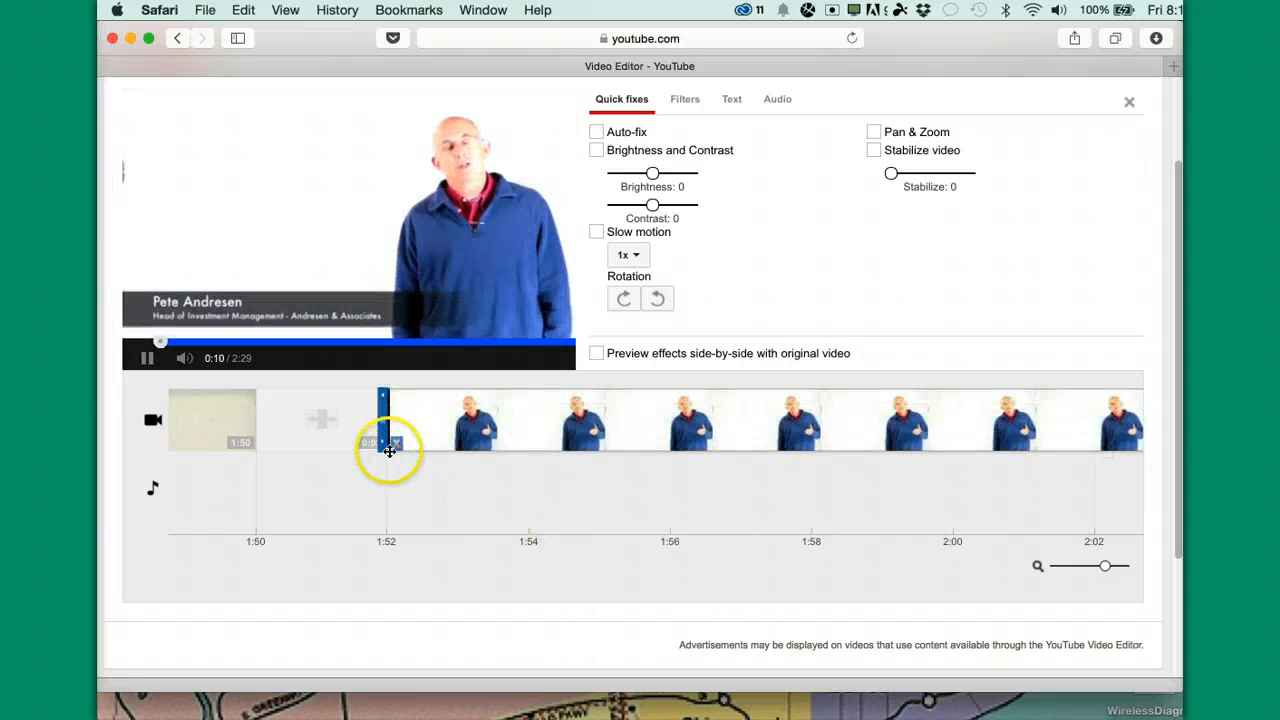
{"action": "left_click", "coordinate": [147, 357]}
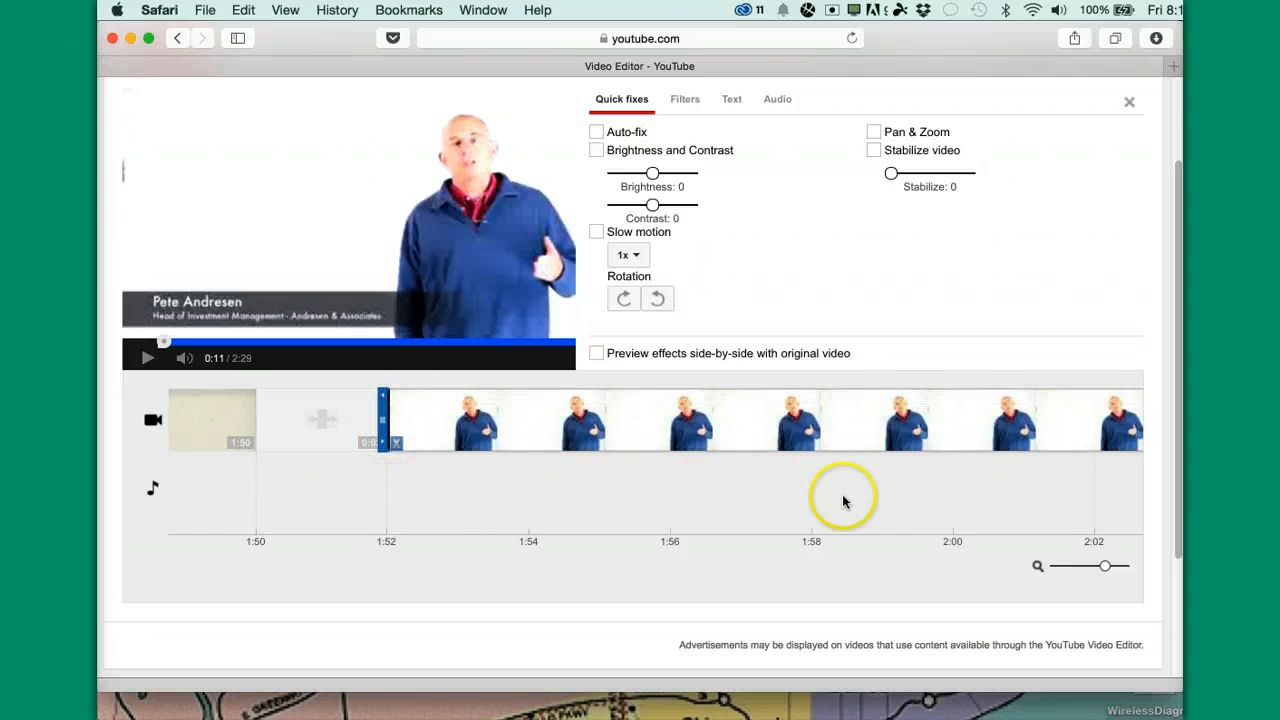
- Review the quick-fix options for the "What is a Stock?" clip, including video stabilization, close its settings and pause the project preview
{"action": "scroll", "coordinate": [872, 505], "scroll_direction": "down", "scroll_amount": 1}
{"action": "scroll", "coordinate": [872, 505], "scroll_direction": "up", "scroll_amount": 5}
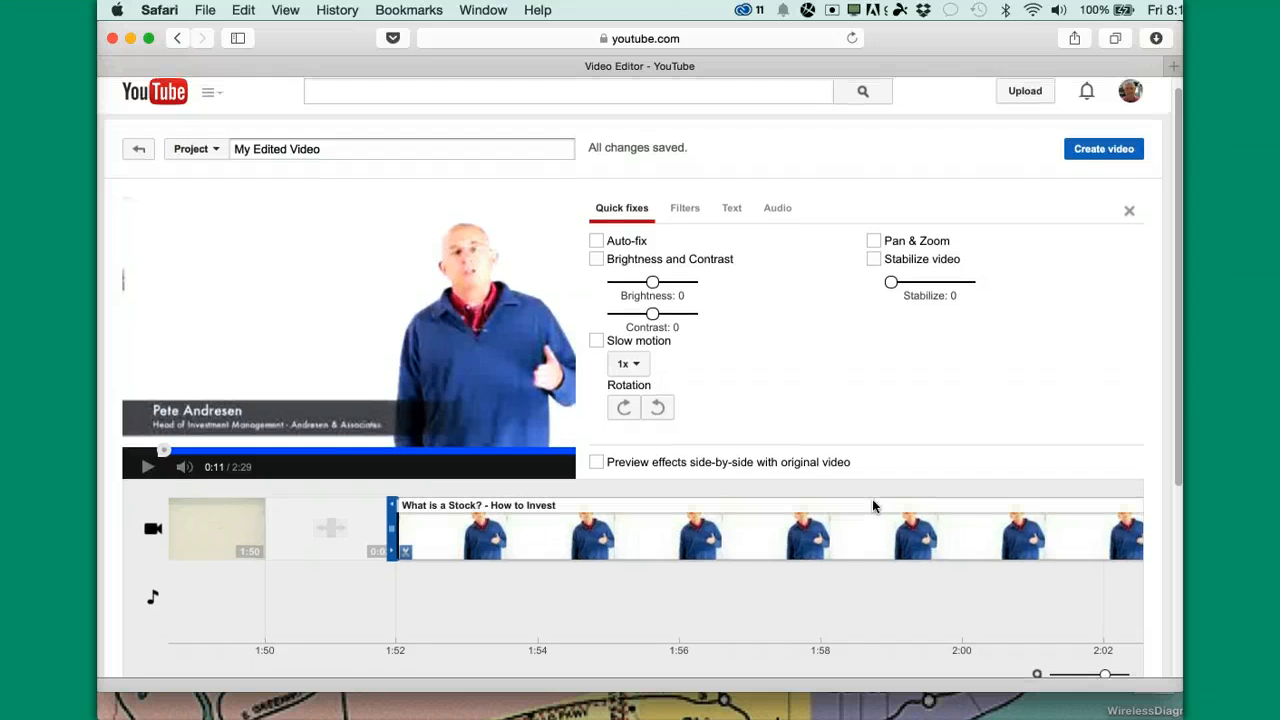
{"action": "scroll", "coordinate": [872, 505], "scroll_direction": "down", "scroll_amount": 2}
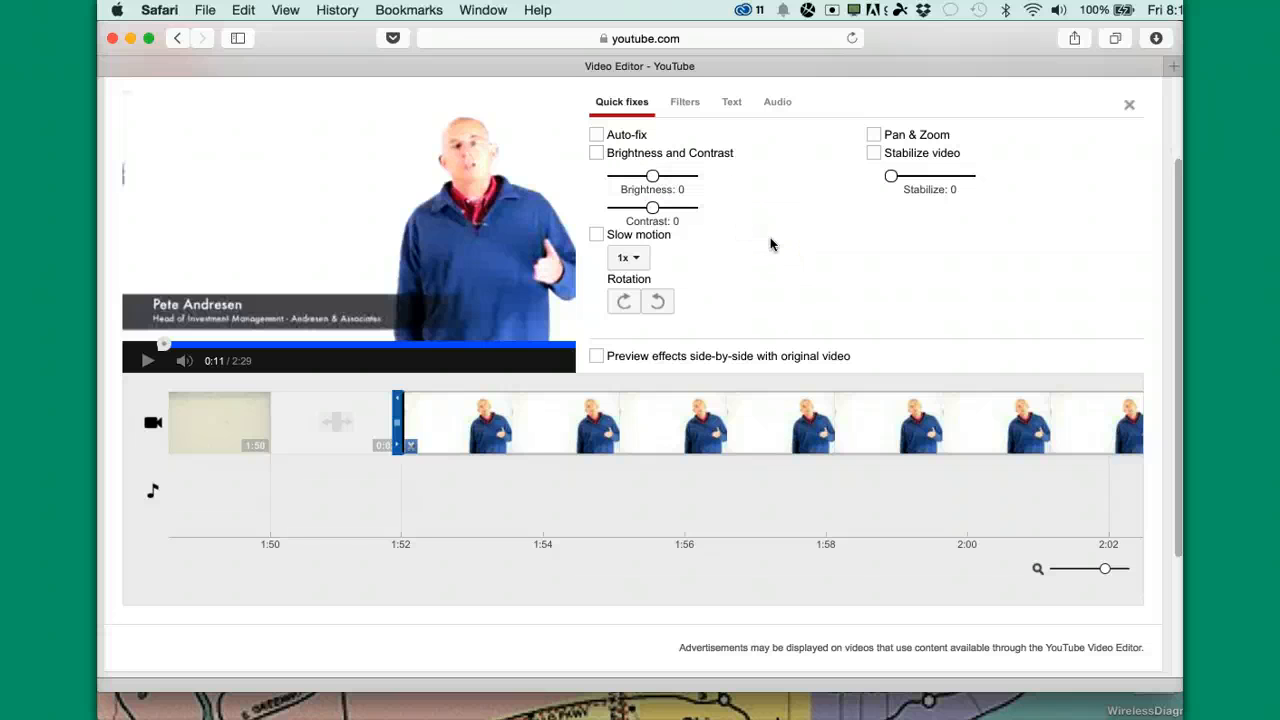
{"action": "left_click", "coordinate": [876, 260]}
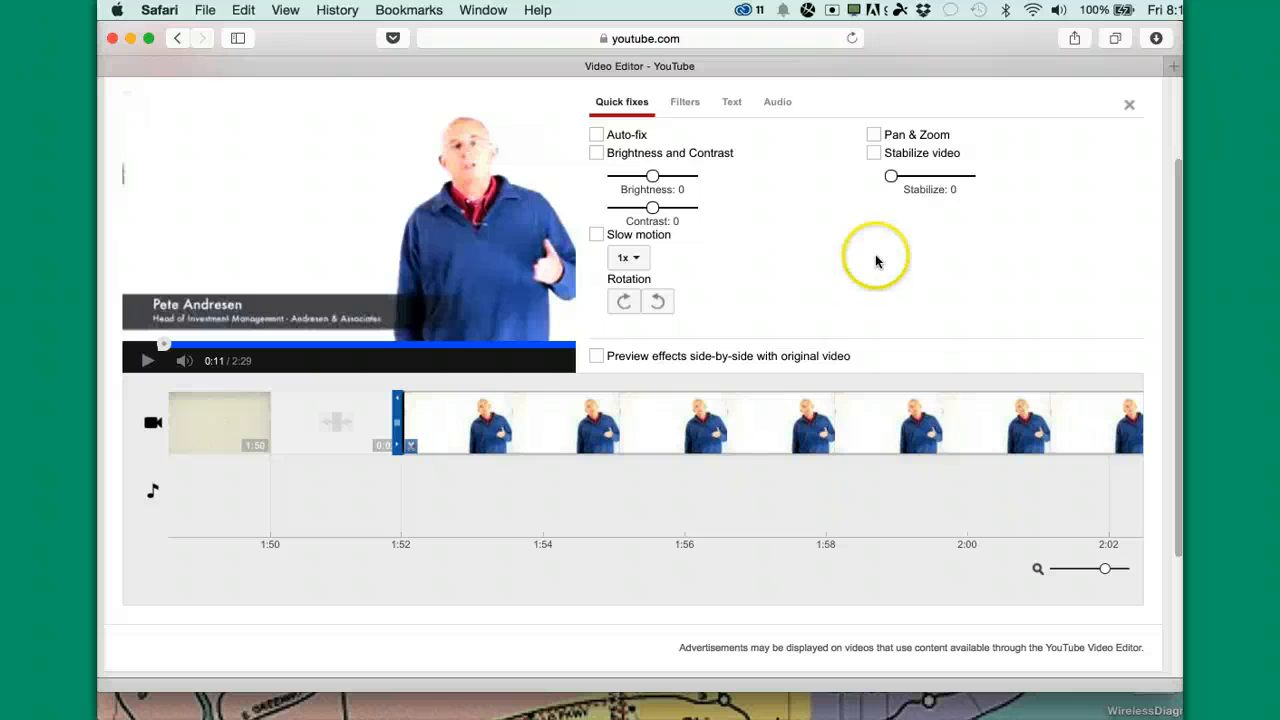
{"action": "left_click", "coordinate": [875, 156]}
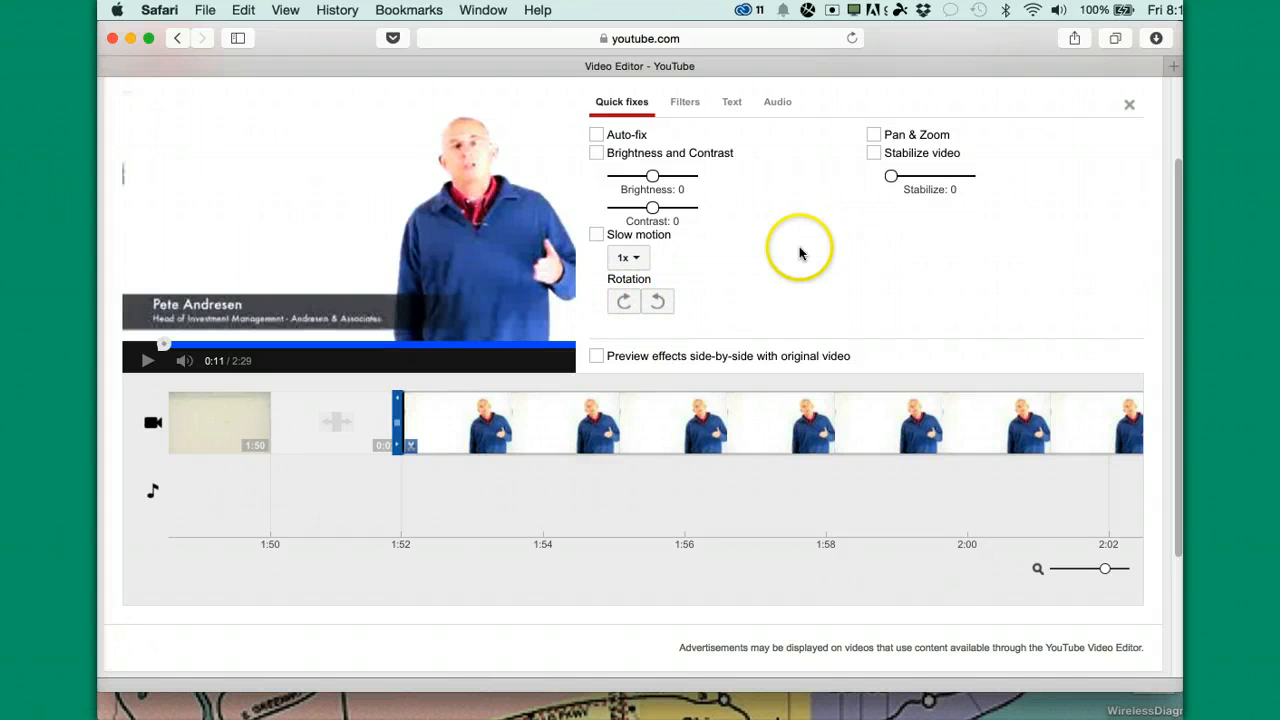
{"action": "scroll", "coordinate": [763, 262], "scroll_direction": "down", "scroll_amount": 1}
{"action": "scroll", "coordinate": [763, 262], "scroll_direction": "down", "scroll_amount": 2}
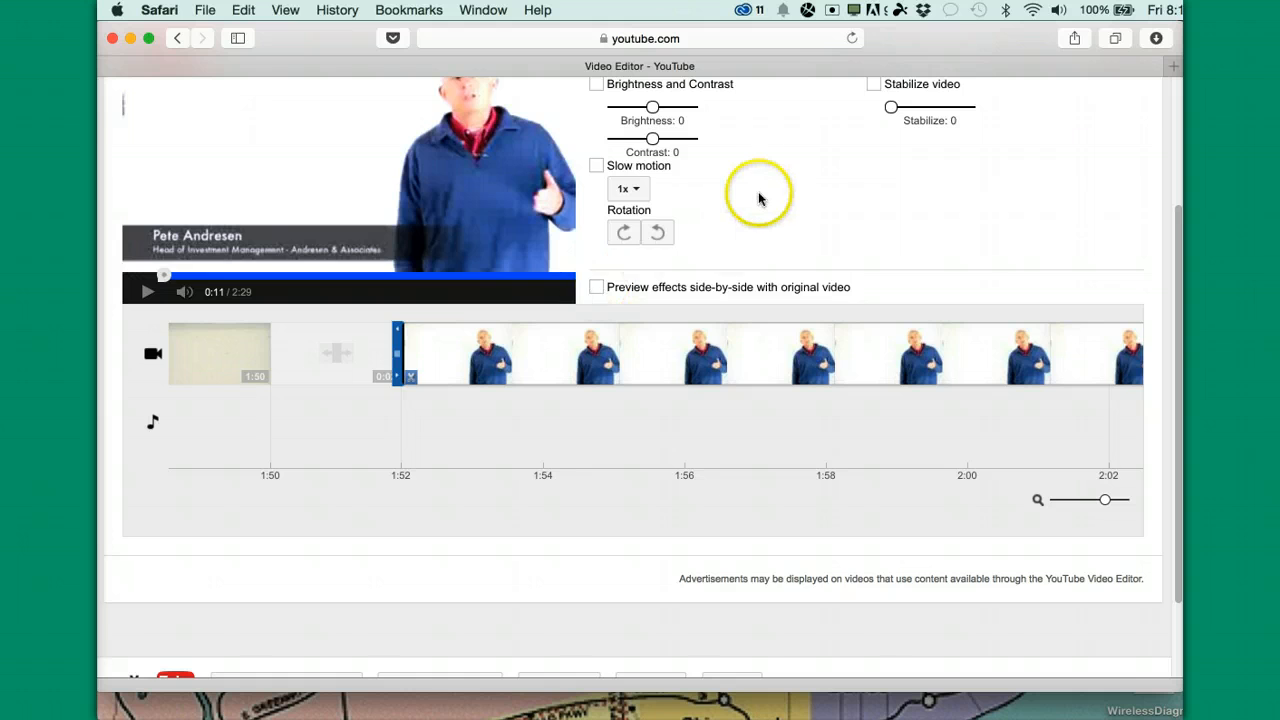
{"action": "scroll", "coordinate": [762, 194], "scroll_direction": "up", "scroll_amount": 5}
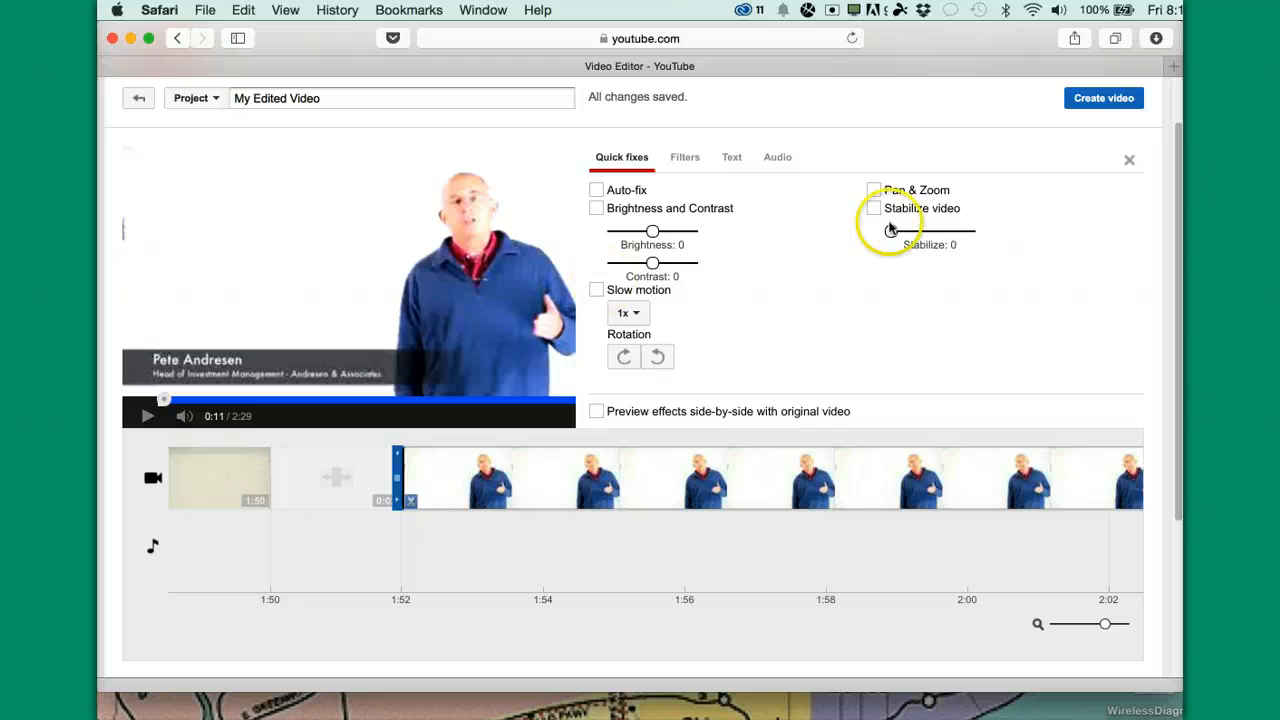
{"action": "left_click", "coordinate": [1128, 165]}
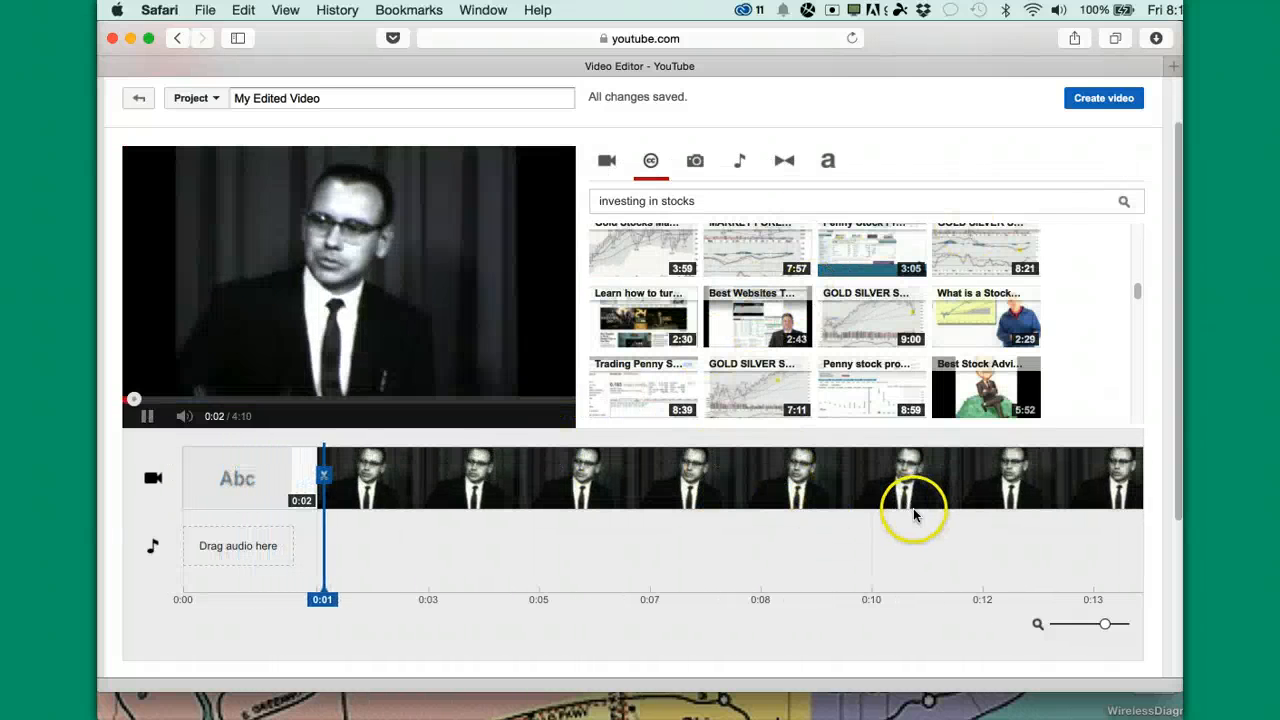
{"action": "left_click", "coordinate": [147, 416]}
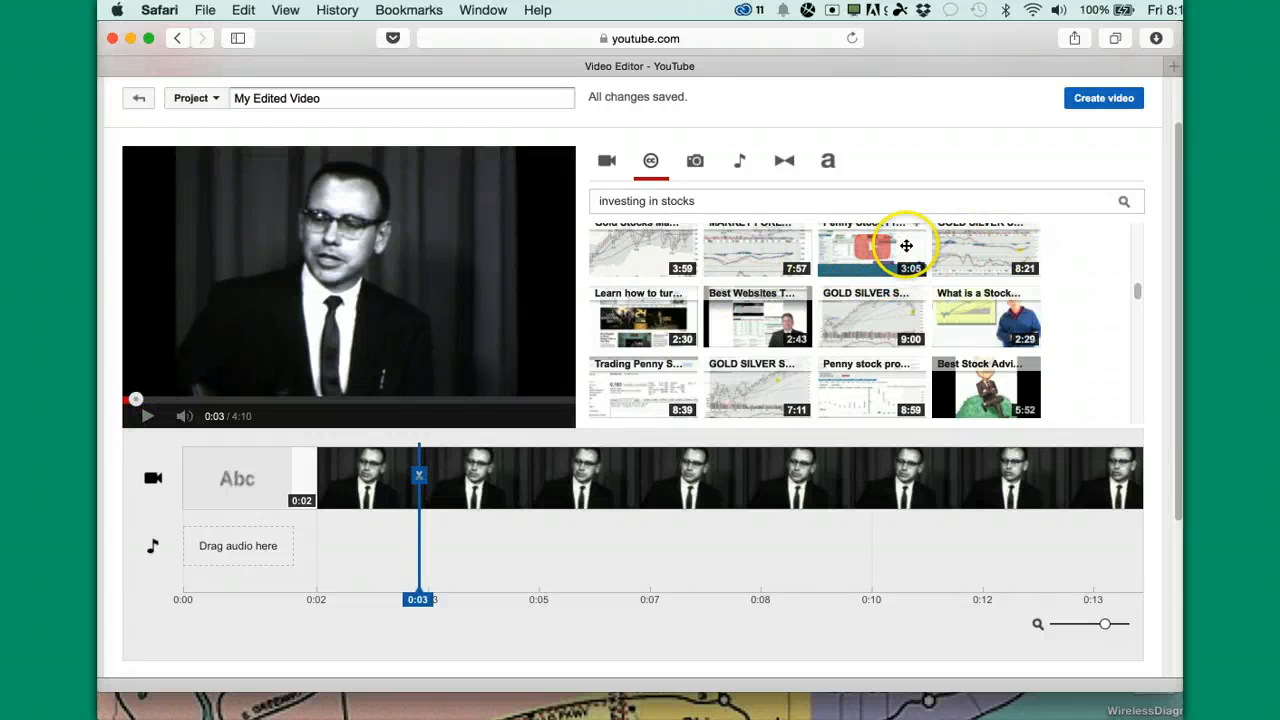
- Create the video under the title "My Edited Video", go back to the editor and pause the preview
{"action": "left_click", "coordinate": [1104, 99]}
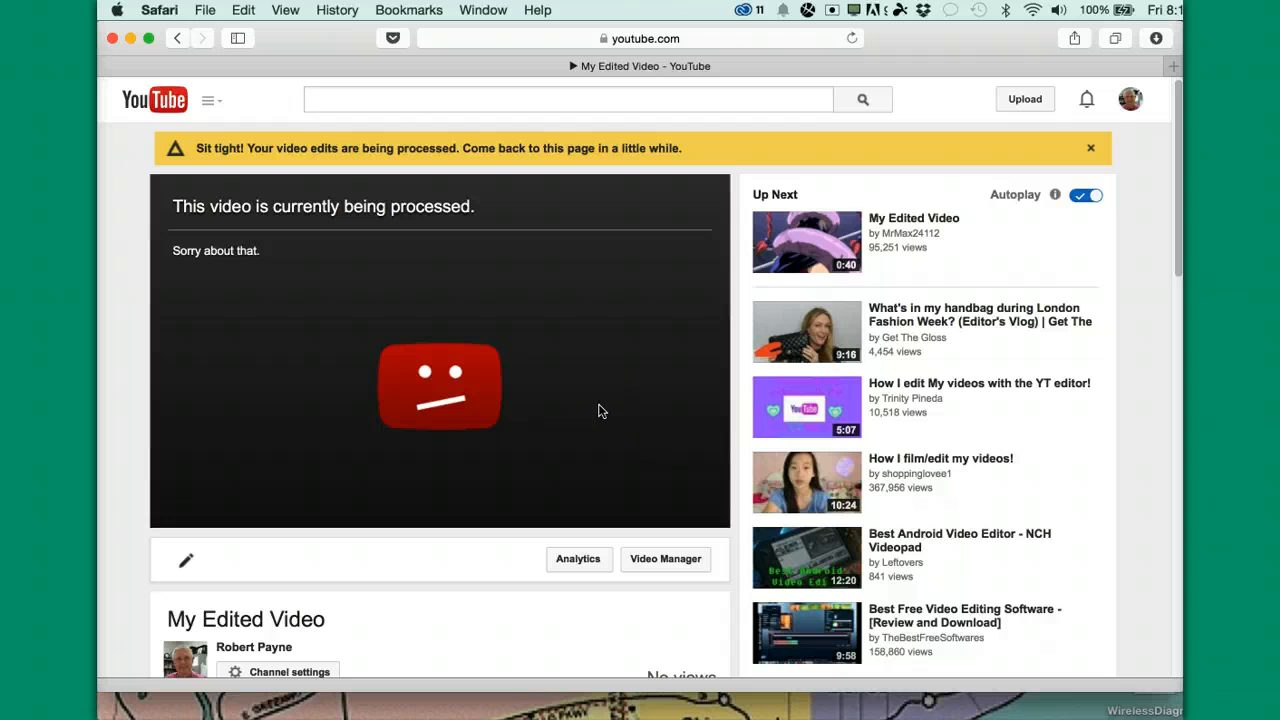
{"action": "left_click", "coordinate": [176, 40]}
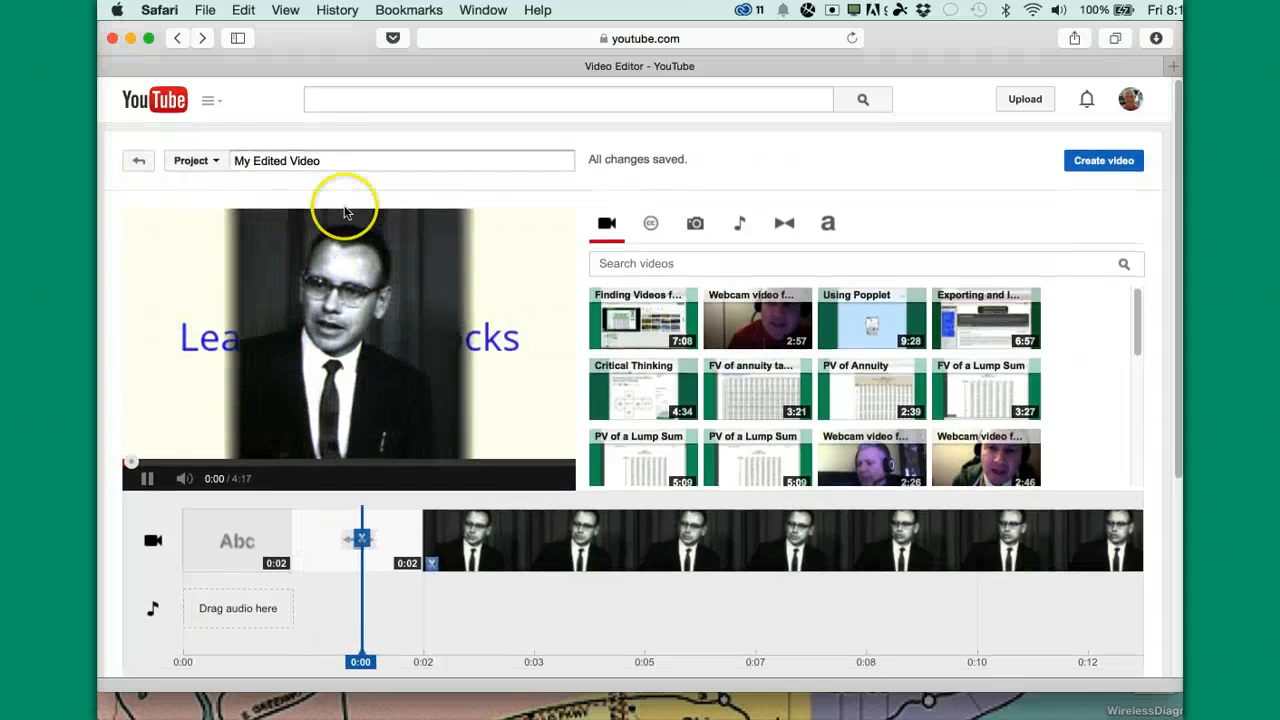
{"action": "left_click", "coordinate": [145, 478]}
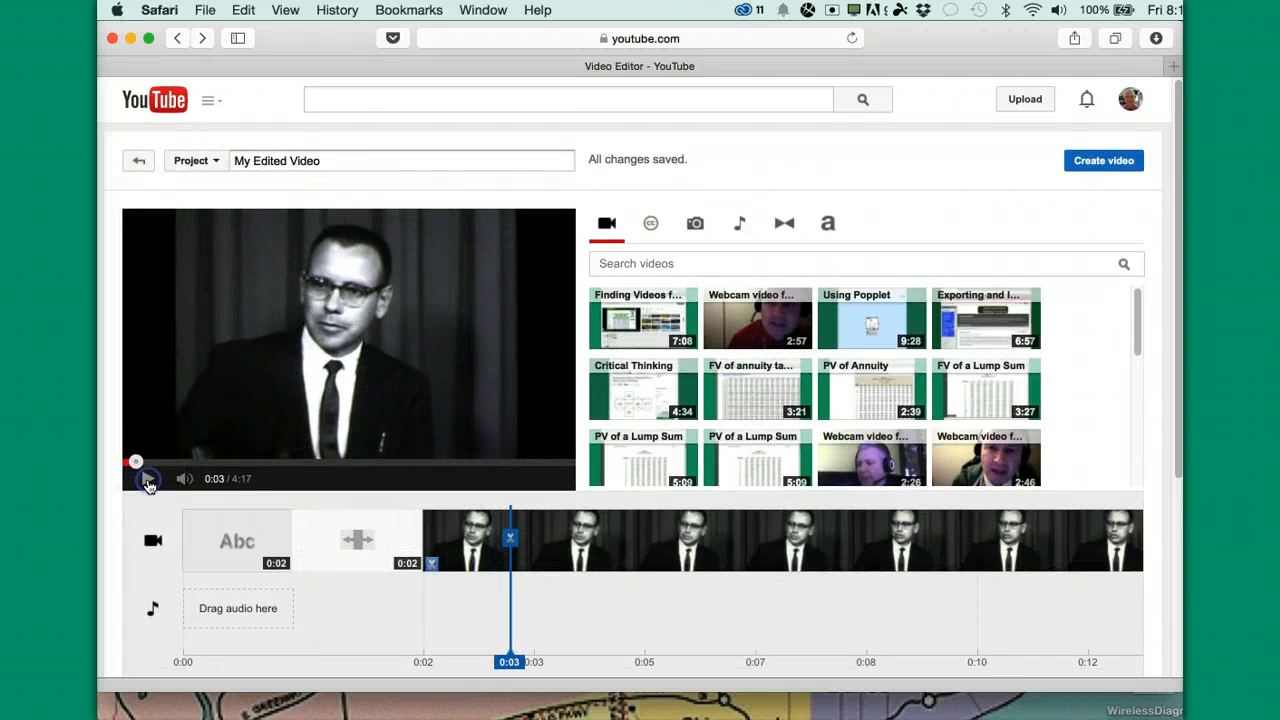
- Rename the project to "Investing in Stocks" and create the video
{"action": "left_click", "coordinate": [332, 160]}
{"action": "left_click", "coordinate": [332, 160]}
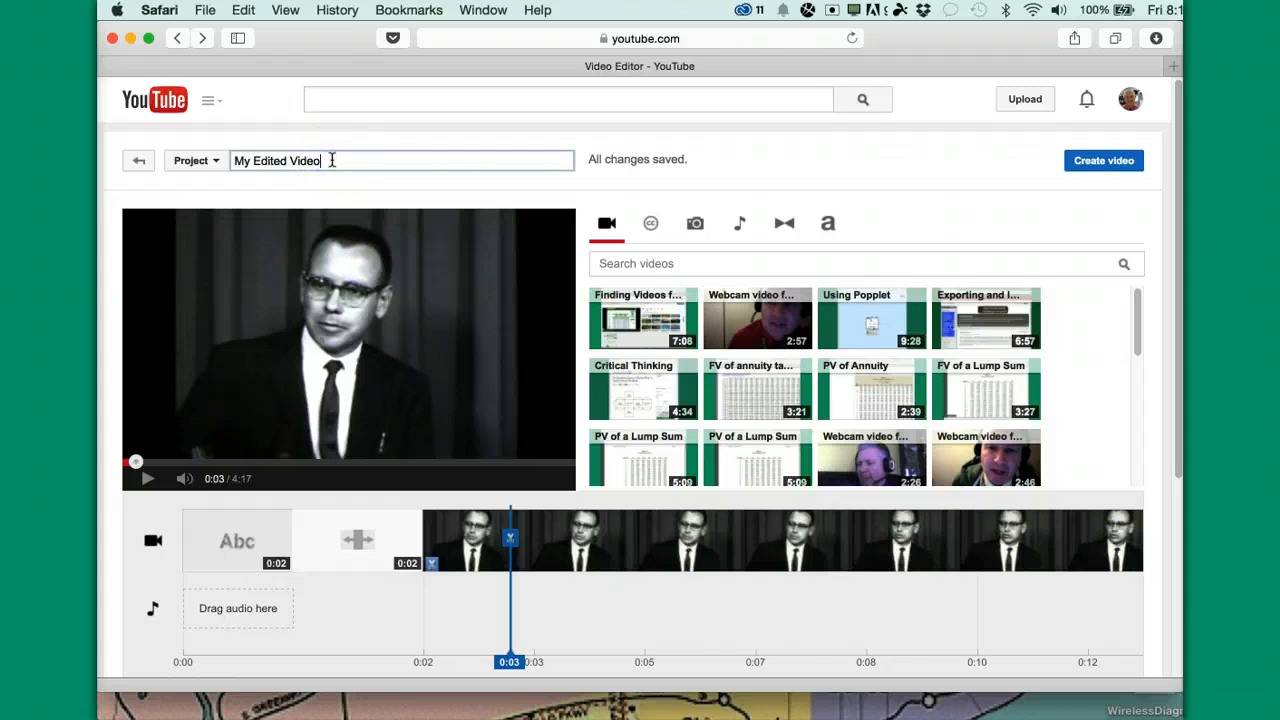
{"action": "left_click_drag", "start_coordinate": [332, 160], "coordinate": [231, 160]}
{"action": "key", "text": "BackSpace"}
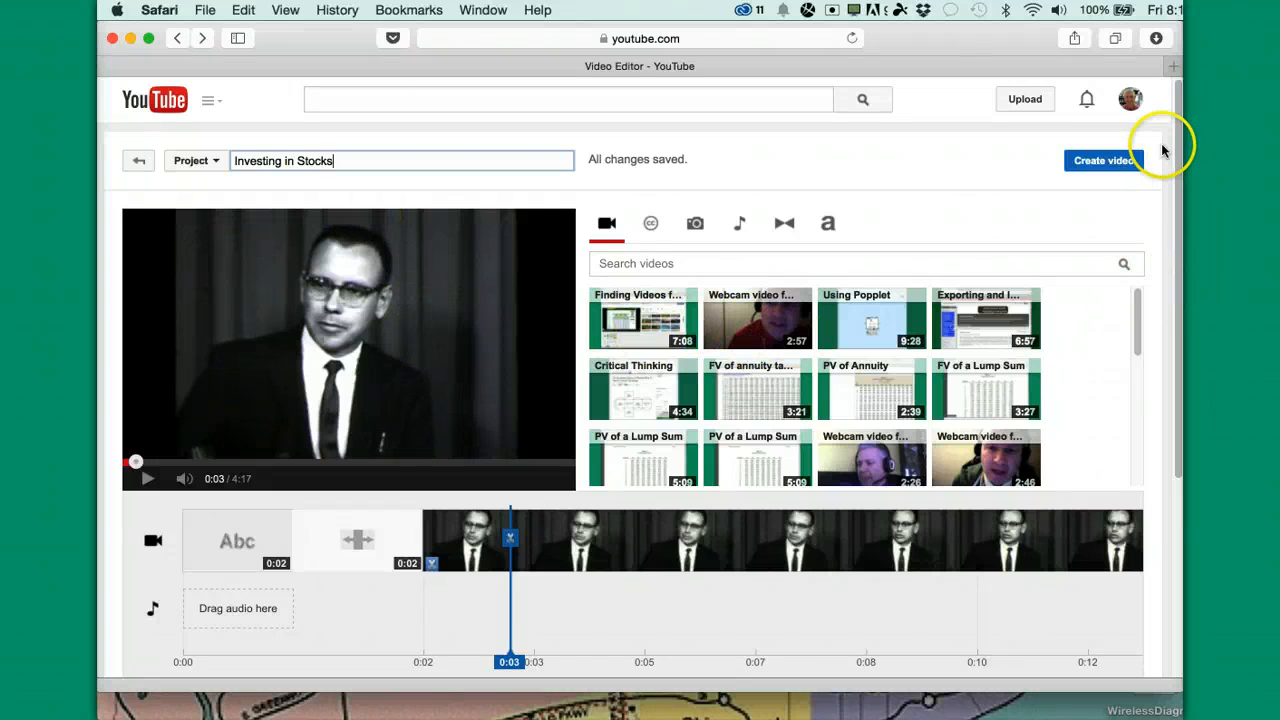
{"action": "left_click", "coordinate": [1104, 168]}
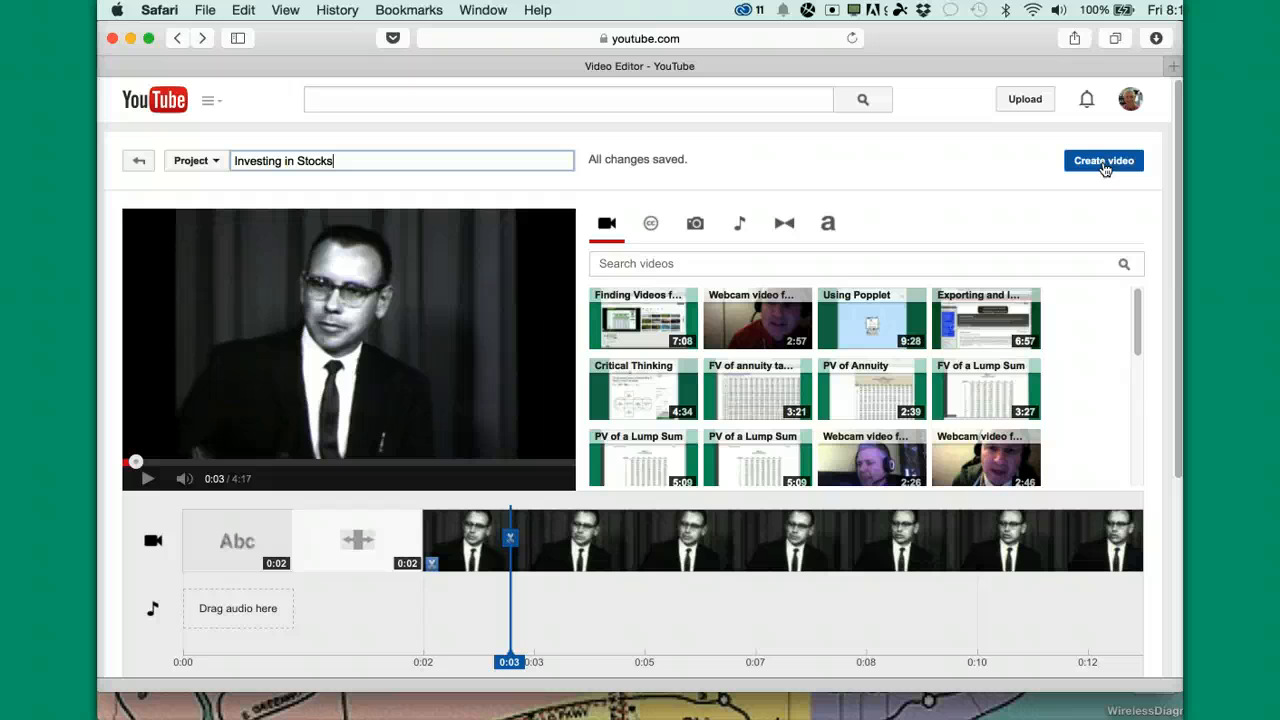
{"action": "left_click", "coordinate": [1104, 161]}
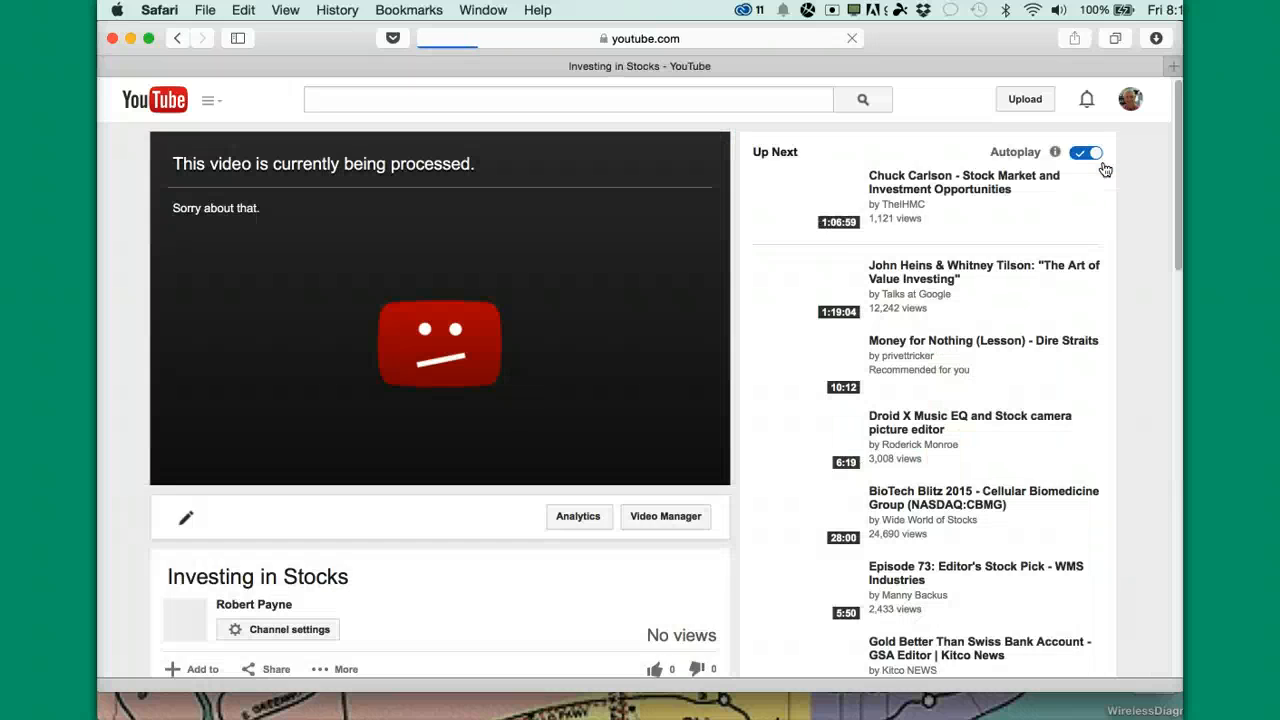